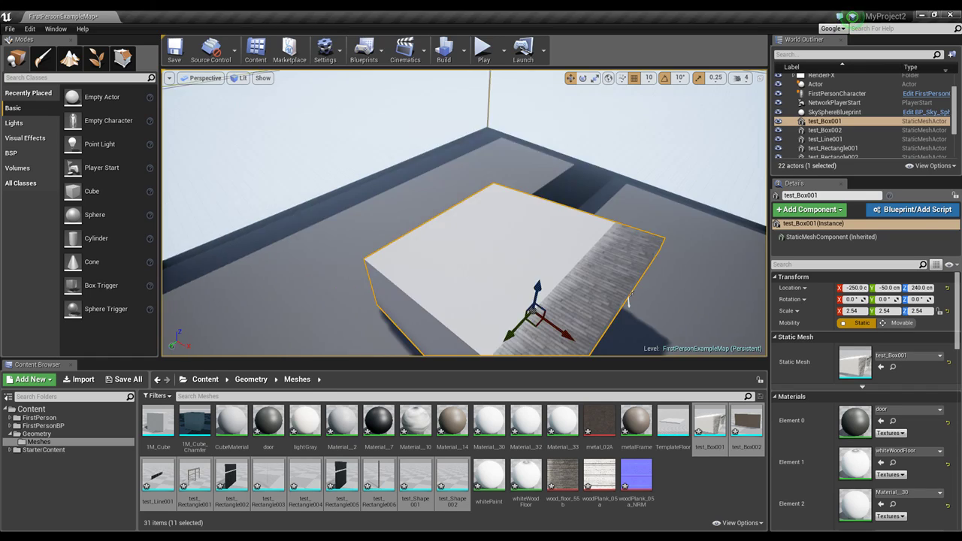
# Open the test_Box001 actor's mesh from the level for editing in the Static Mesh Editor
pyautogui.moveTo(630, 316); pyautogui.dragTo(631, 310, button='right')
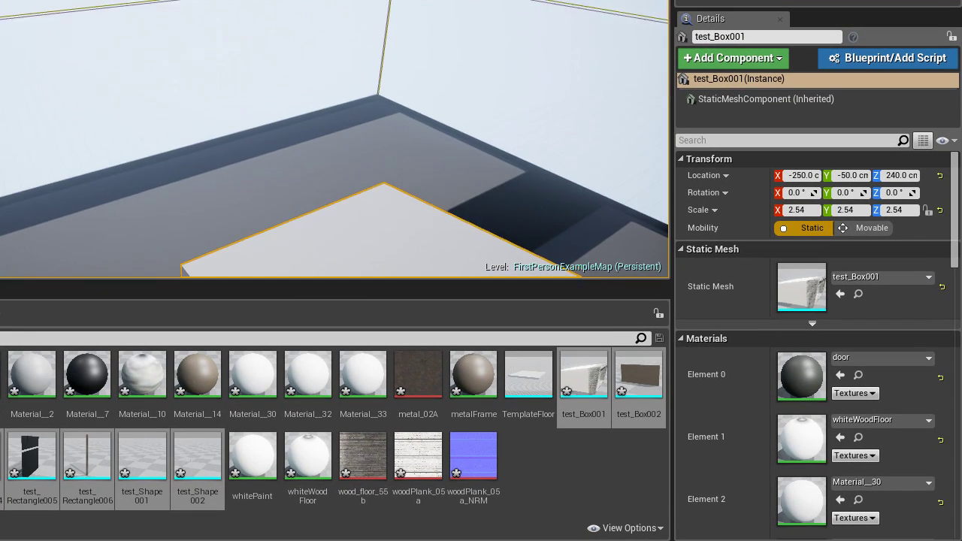
pyautogui.press('s')
pyautogui.moveTo(468, 215); pyautogui.dragTo(528, 263, button='right')
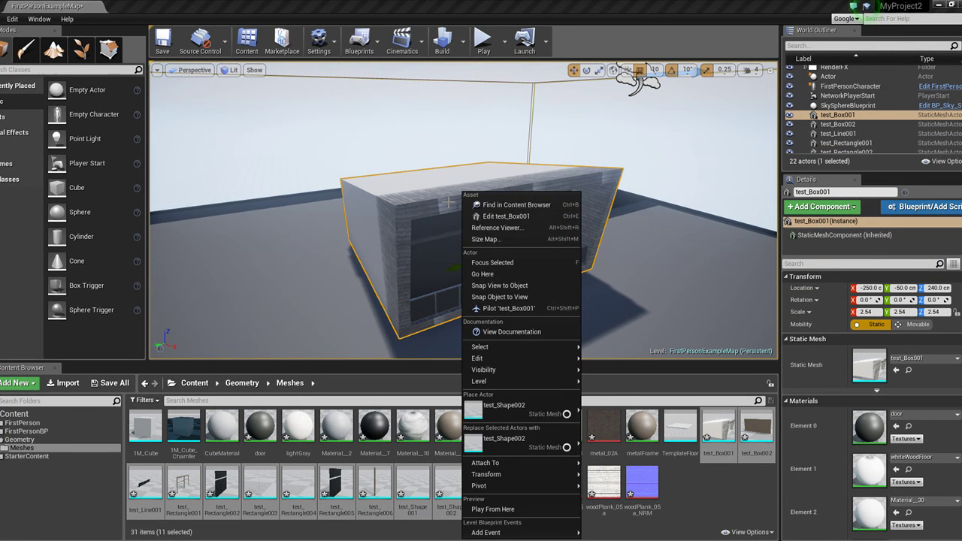
pyautogui.click(449, 201)
pyautogui.rightClick(439, 194)
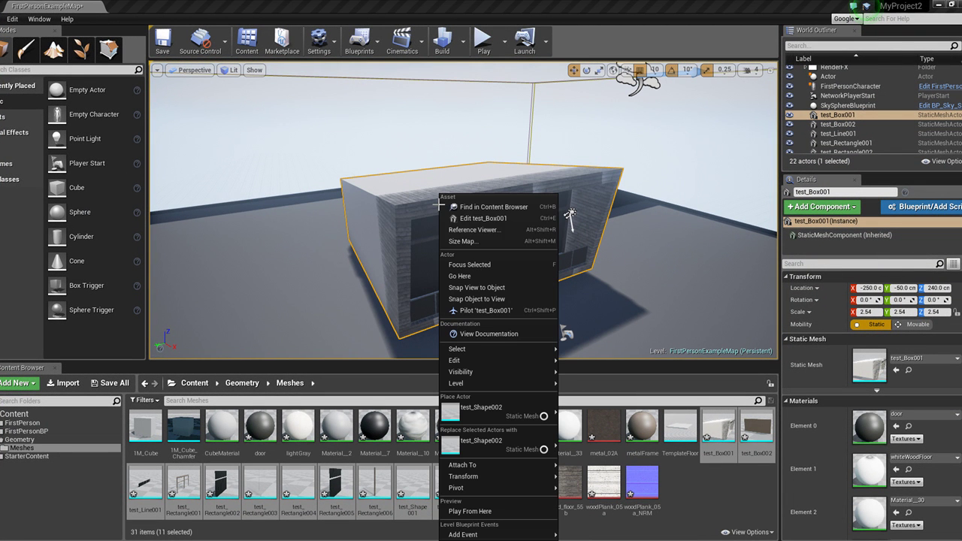
pyautogui.click(487, 218)
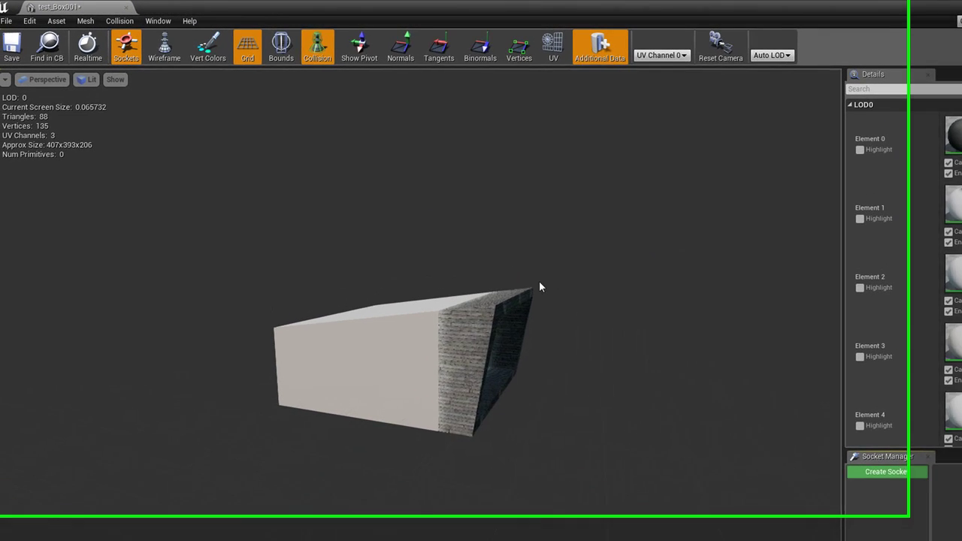
# Add a box simplified collision to the test_Box001 mesh
pyautogui.scroll(3, 533, 300)
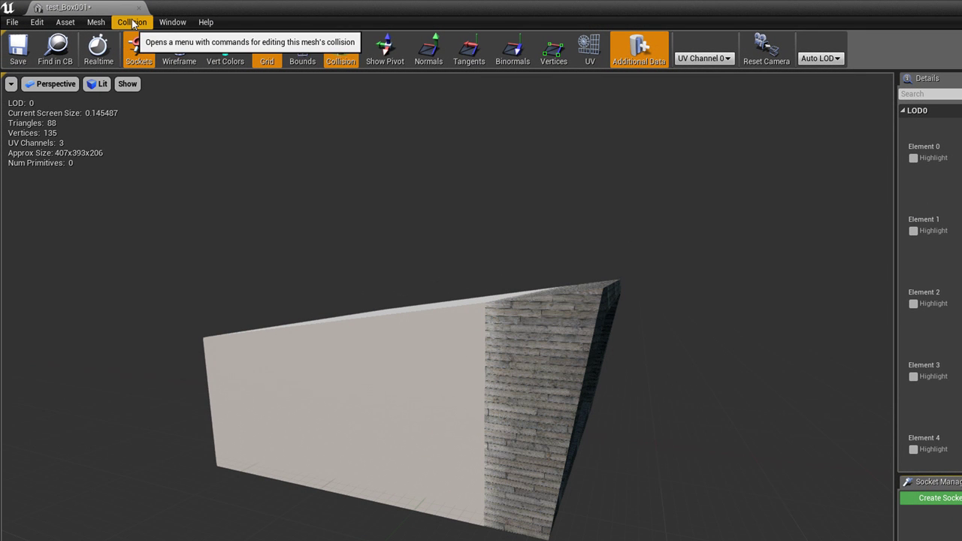
pyautogui.moveTo(566, 333); pyautogui.dragTo(413, 347, button='right')
pyautogui.scroll(-4, 718, 414)
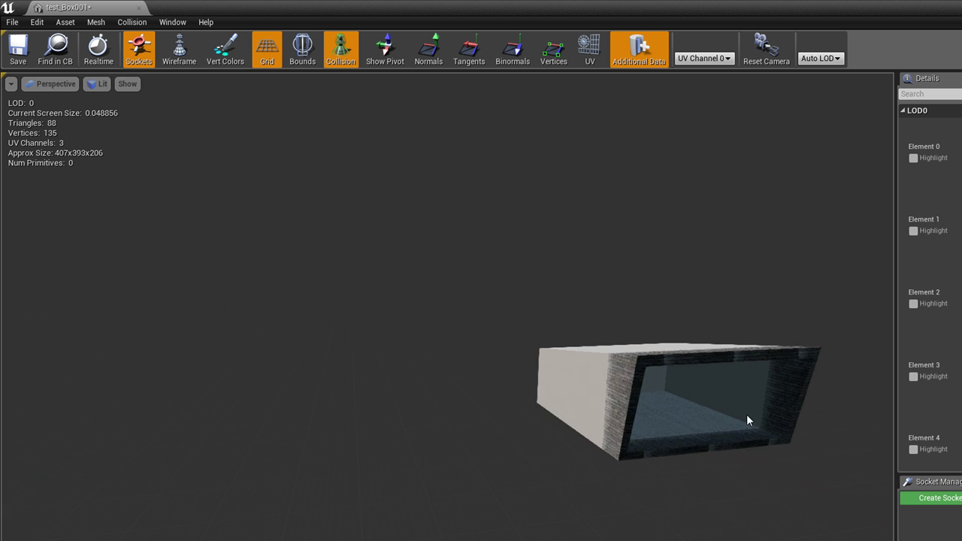
pyautogui.moveTo(749, 419); pyautogui.dragTo(776, 417, button='right')
pyautogui.moveTo(624, 421); pyautogui.dragTo(523, 435)
pyautogui.scroll(3, 520, 436)
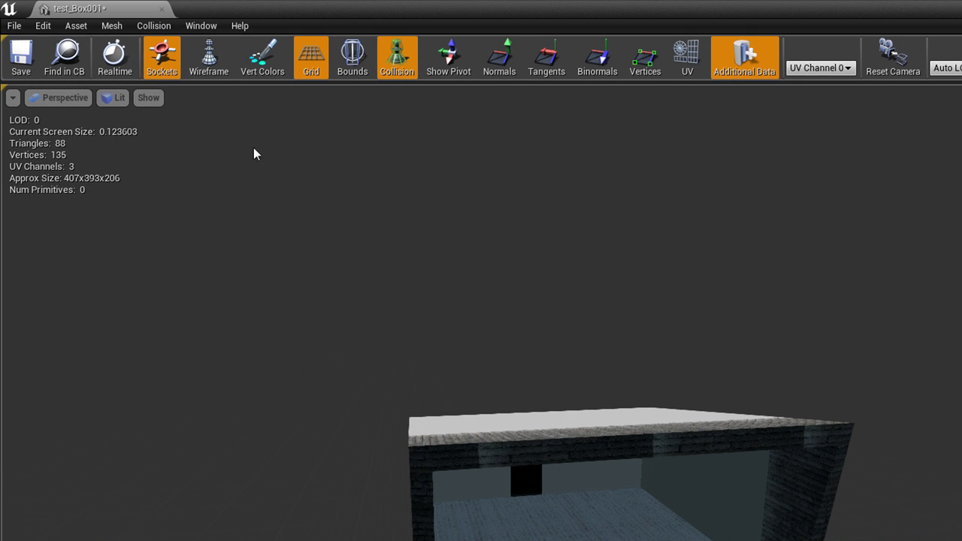
pyautogui.click(151, 26)
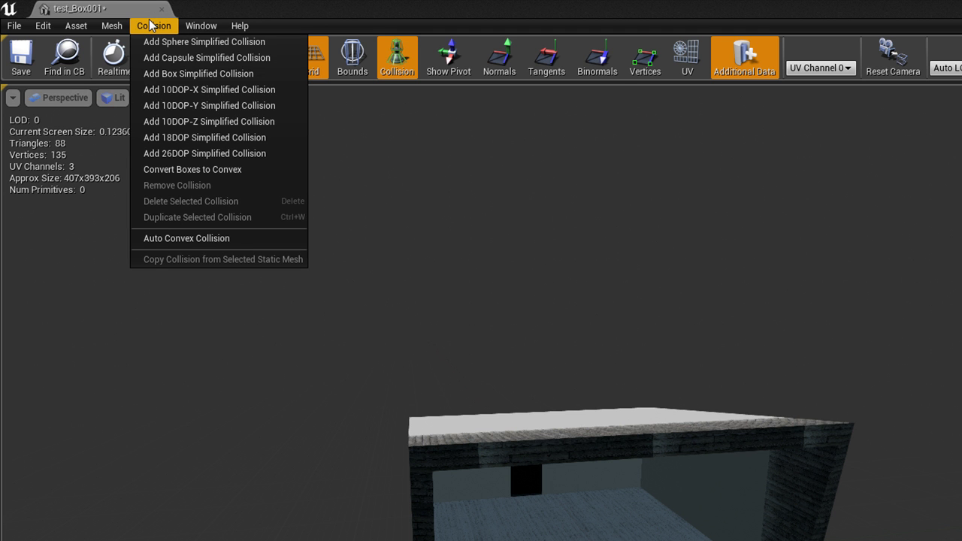
pyautogui.click(203, 73)
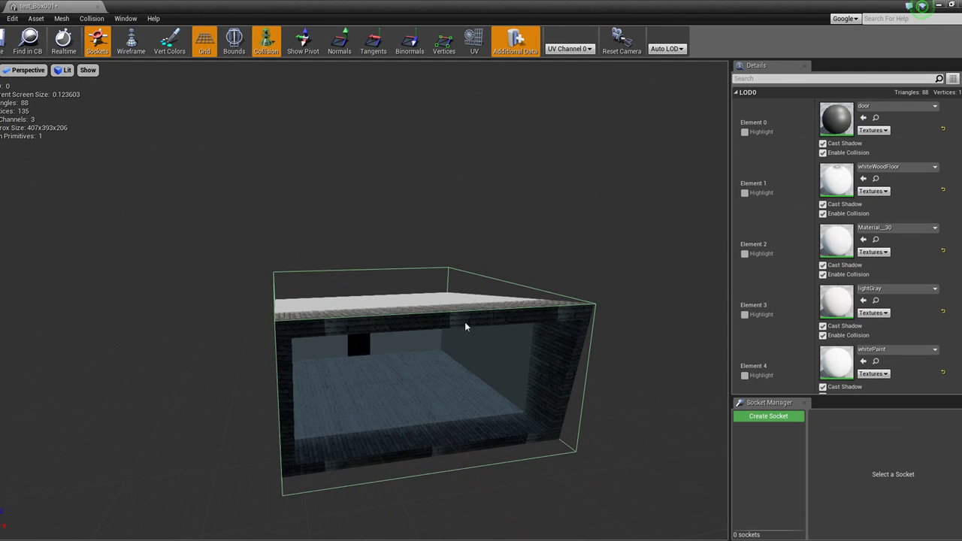
# Select the box collision around the mesh and scale it down along its Y axis into a narrow block
pyautogui.moveTo(465, 327); pyautogui.dragTo(501, 363, button='right')
pyautogui.scroll(-5, 448, 375)
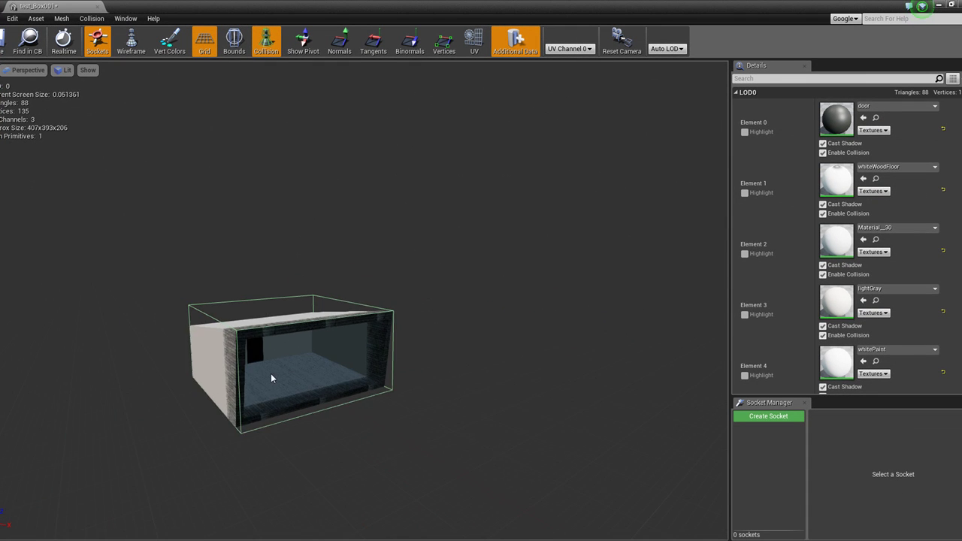
pyautogui.scroll(3, 255, 376)
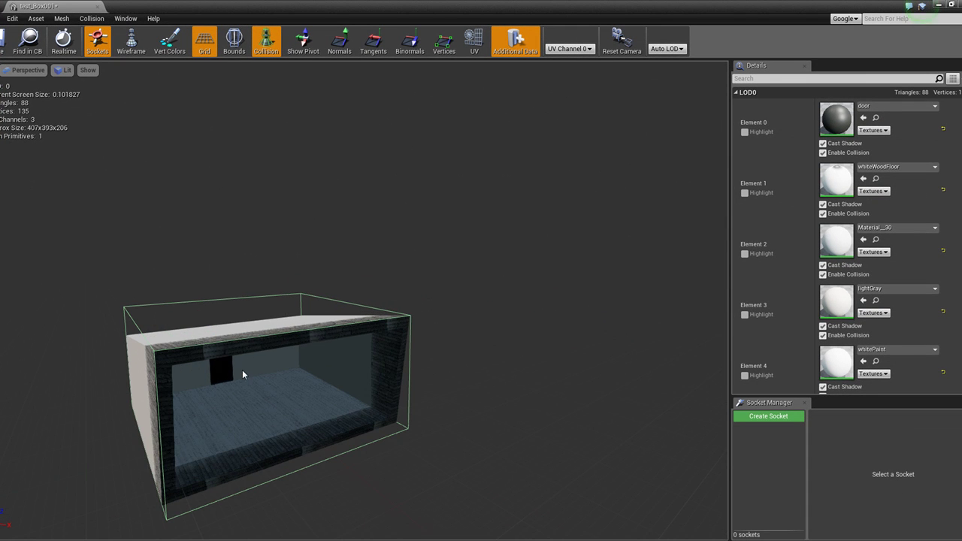
pyautogui.click(380, 316)
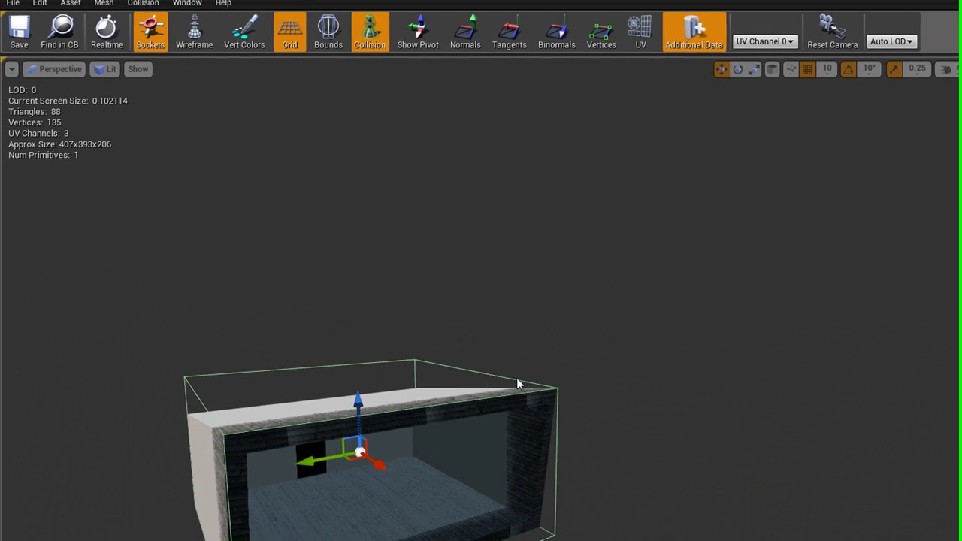
pyautogui.click(758, 69)
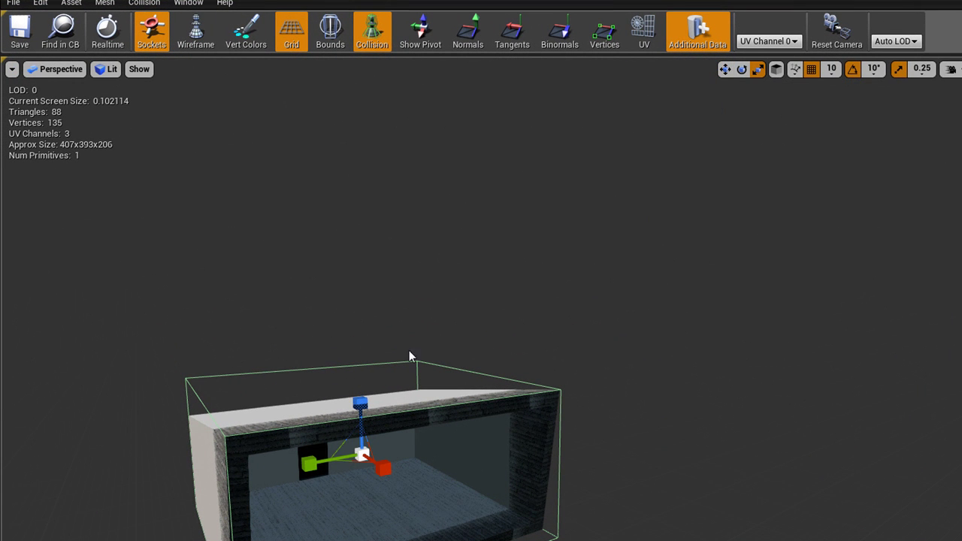
pyautogui.moveTo(318, 448); pyautogui.dragTo(334, 449)
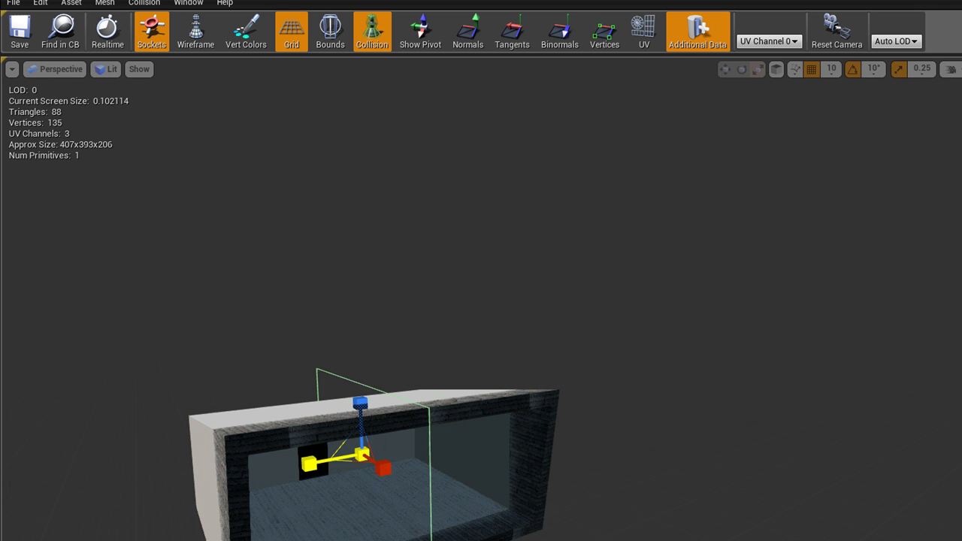
pyautogui.moveTo(335, 449)
pyautogui.mouseDown()
pyautogui.moveTo(345, 450)
pyautogui.moveTo(335, 449)
pyautogui.mouseUp()
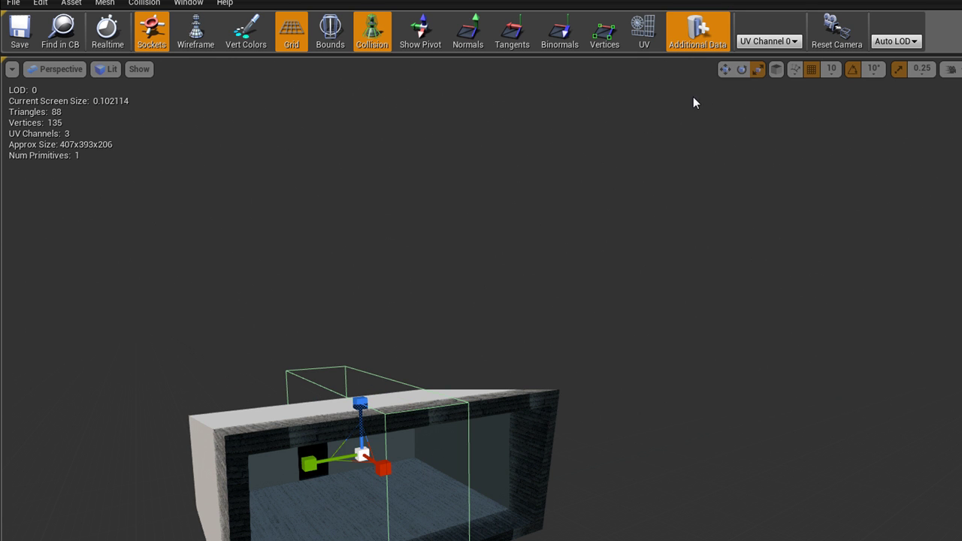
# Move the narrowed collision box along Y onto one side wall and place a duplicate on the opposite side wall
pyautogui.press('w')
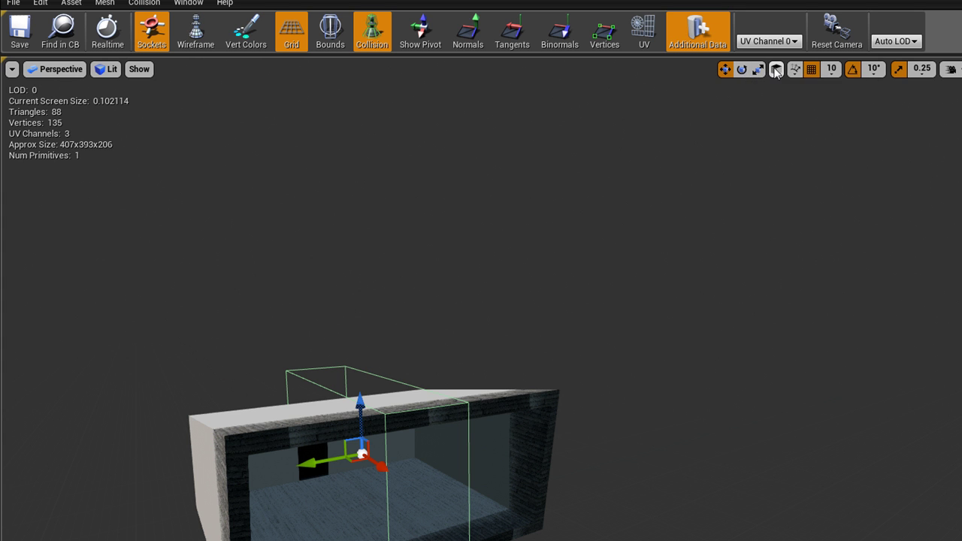
pyautogui.moveTo(311, 466); pyautogui.dragTo(448, 458)
pyautogui.moveTo(675, 513)
pyautogui.mouseDown(button='right')
pyautogui.moveTo(654, 511)
pyautogui.moveTo(699, 512)
pyautogui.moveTo(688, 509)
pyautogui.mouseUp(button='right')
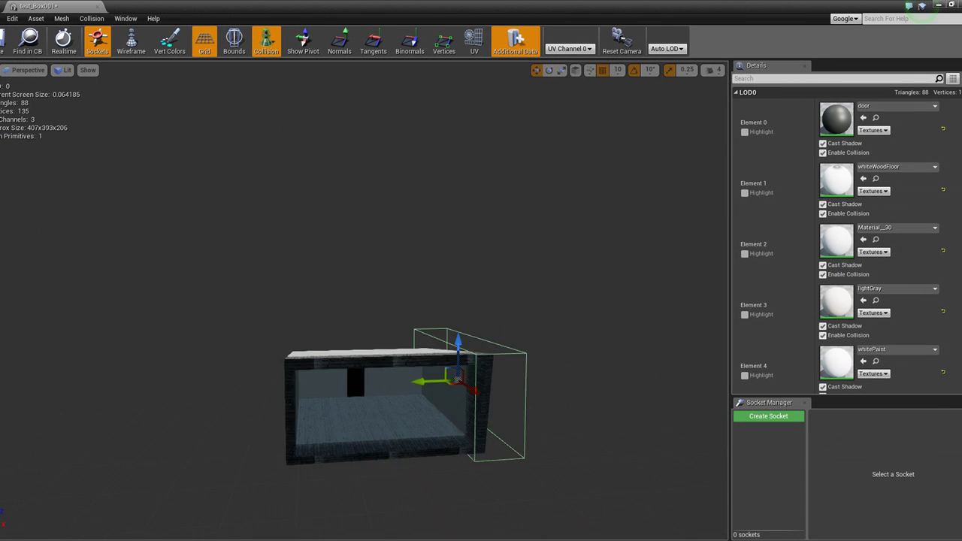
pyautogui.press('d')
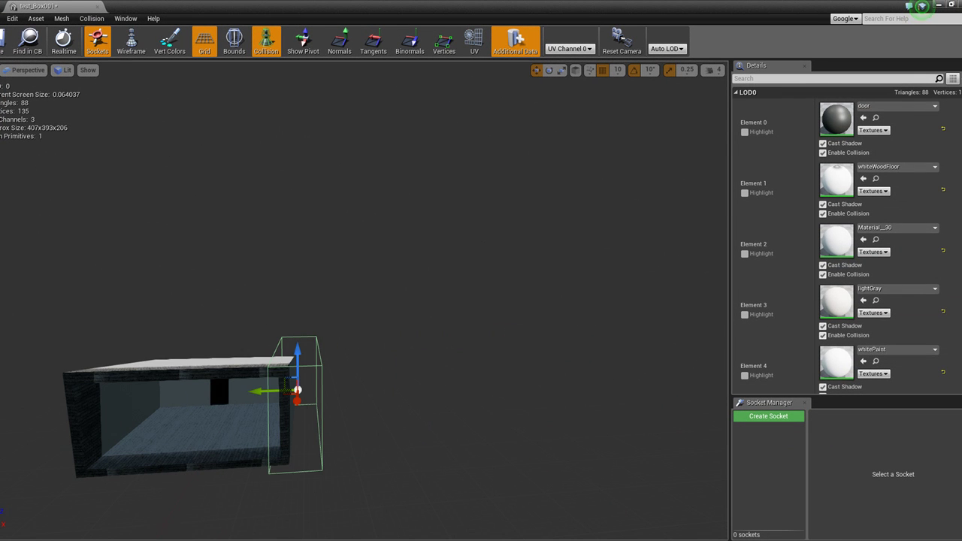
pyautogui.moveTo(258, 392); pyautogui.dragTo(68, 383)
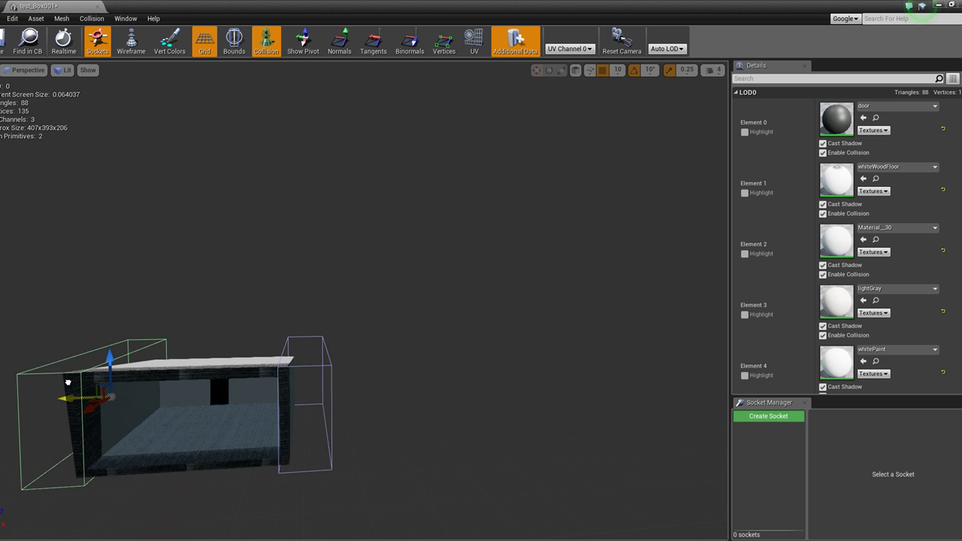
# In the orthographic Right view, nudge the duplicated collision box outward along Y to align it with its side wall
pyautogui.moveTo(187, 413); pyautogui.dragTo(260, 414, button='right')
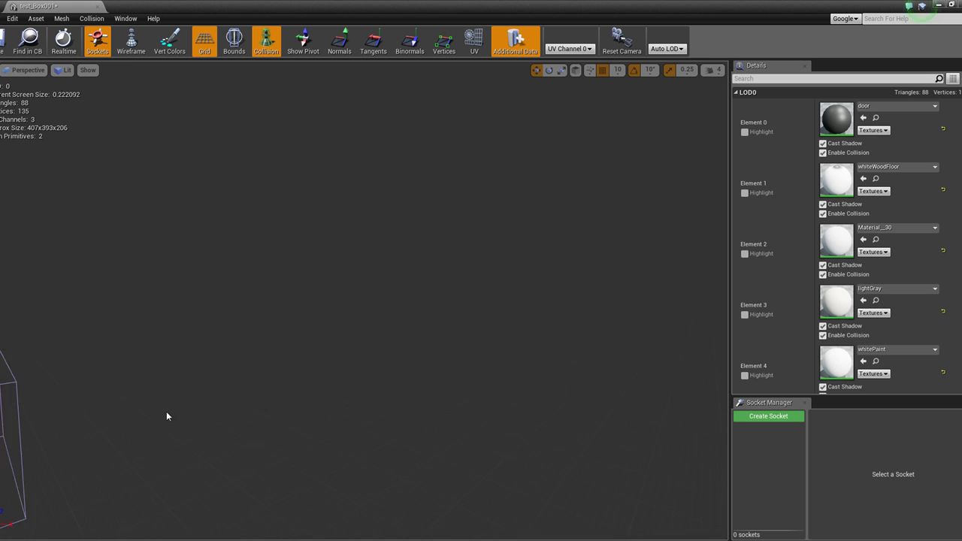
pyautogui.scroll(-4, 164, 414)
pyautogui.moveTo(162, 415); pyautogui.dragTo(135, 412, button='right')
pyautogui.moveTo(158, 413); pyautogui.dragTo(165, 412)
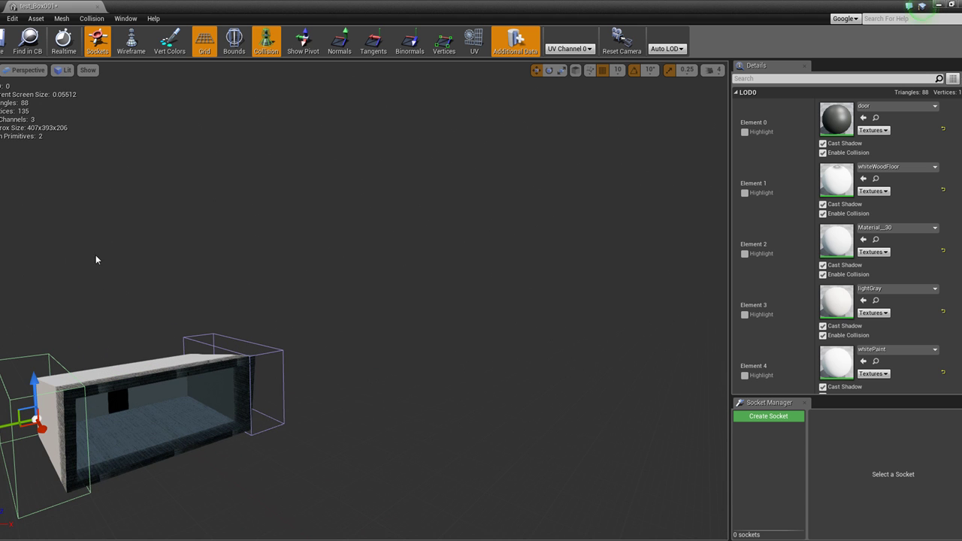
pyautogui.click(28, 69)
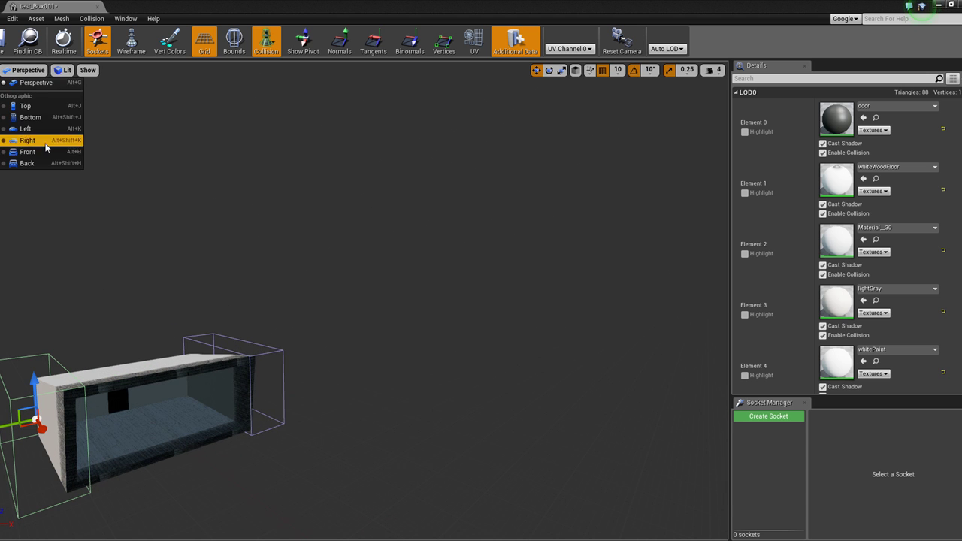
pyautogui.click(46, 150)
pyautogui.click(20, 70)
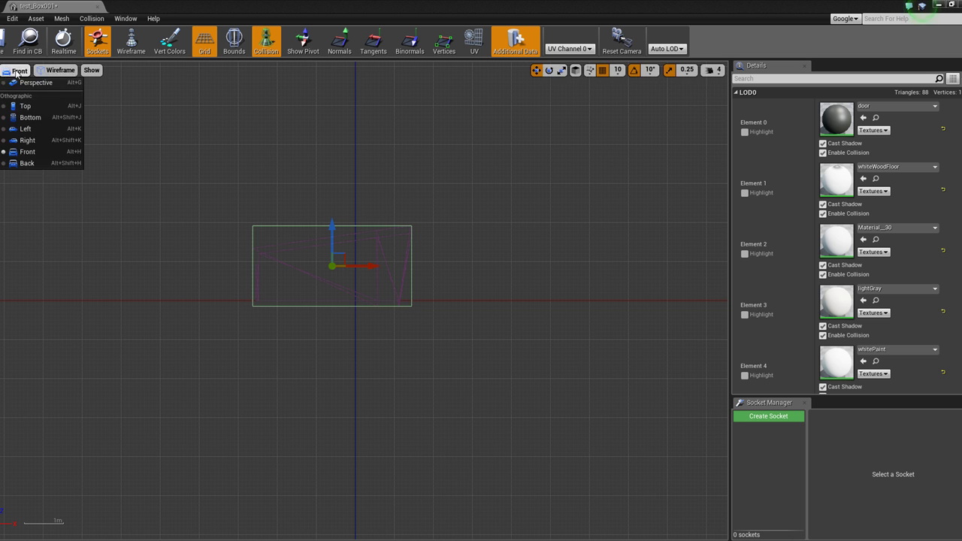
pyautogui.click(28, 140)
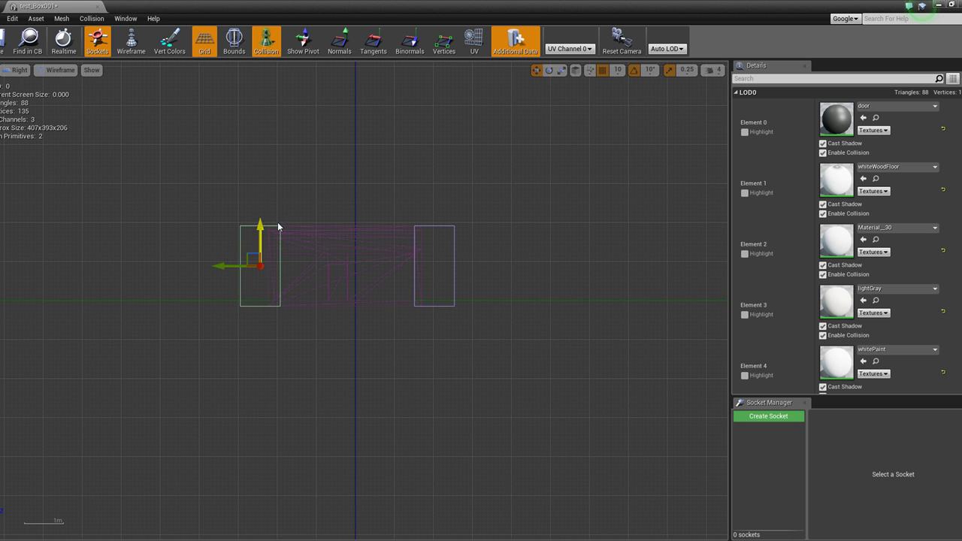
pyautogui.moveTo(232, 270); pyautogui.dragTo(225, 271)
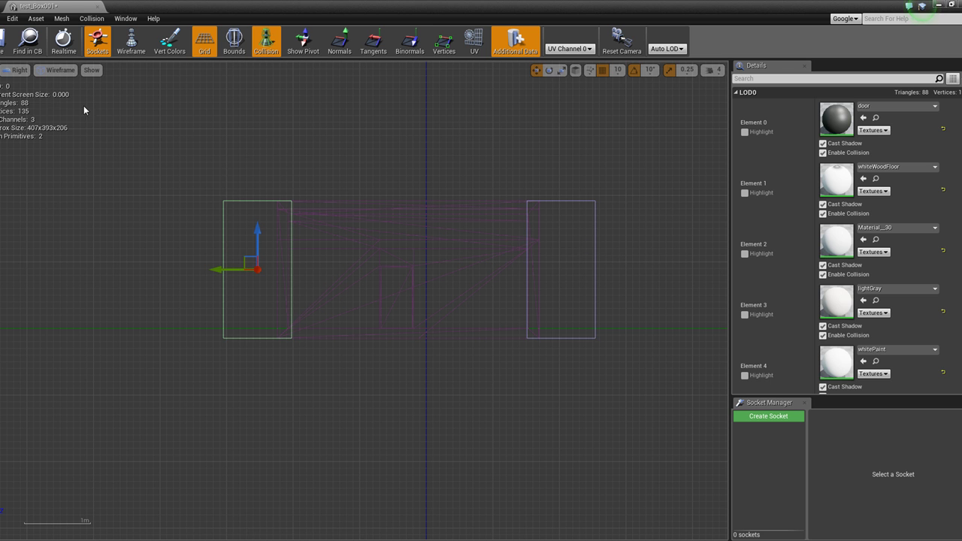
# Back in the perspective view, duplicate the side wall's collision box upward above the mesh and rotate the copy about X to lie horizontally
pyautogui.click(19, 70)
pyautogui.click(30, 82)
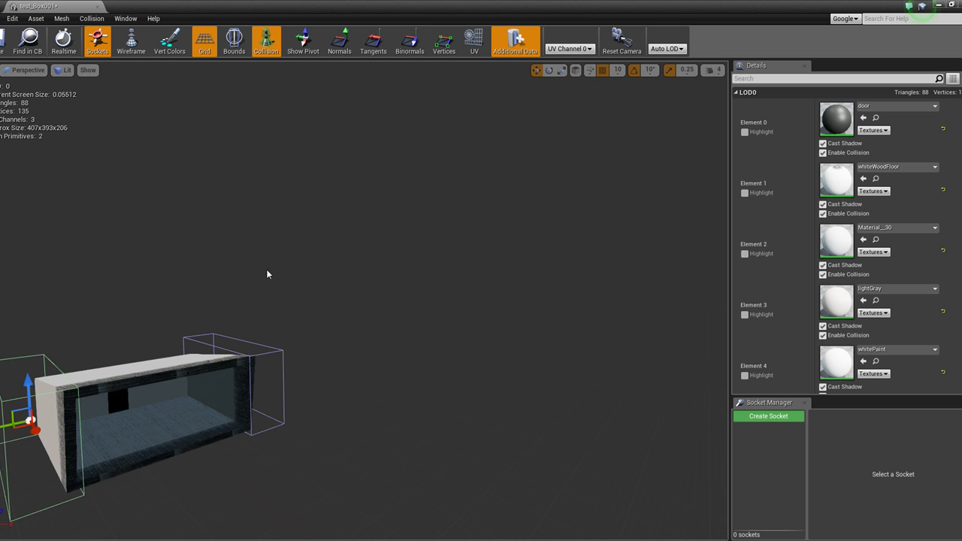
pyautogui.scroll(-2, 267, 271)
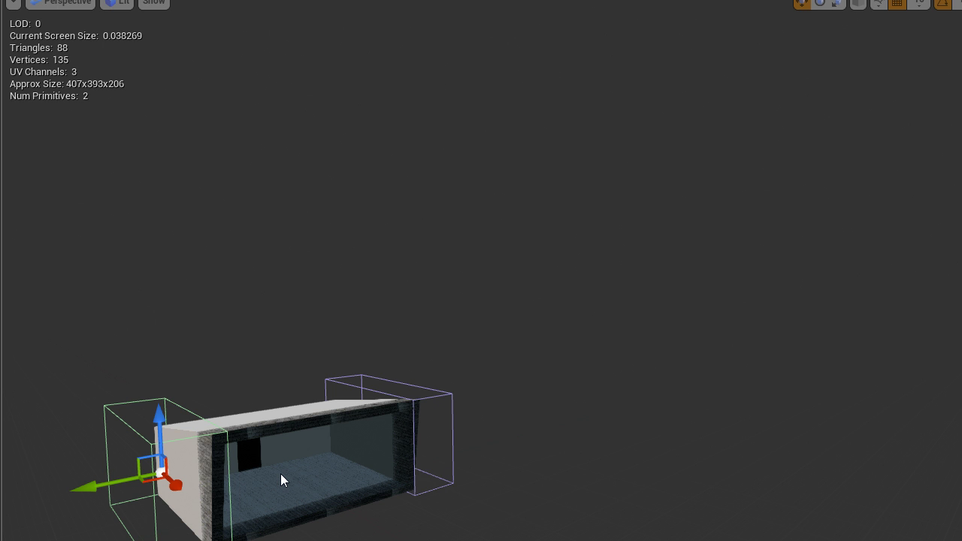
pyautogui.scroll(2, 282, 507)
pyautogui.scroll(-1, 166, 494)
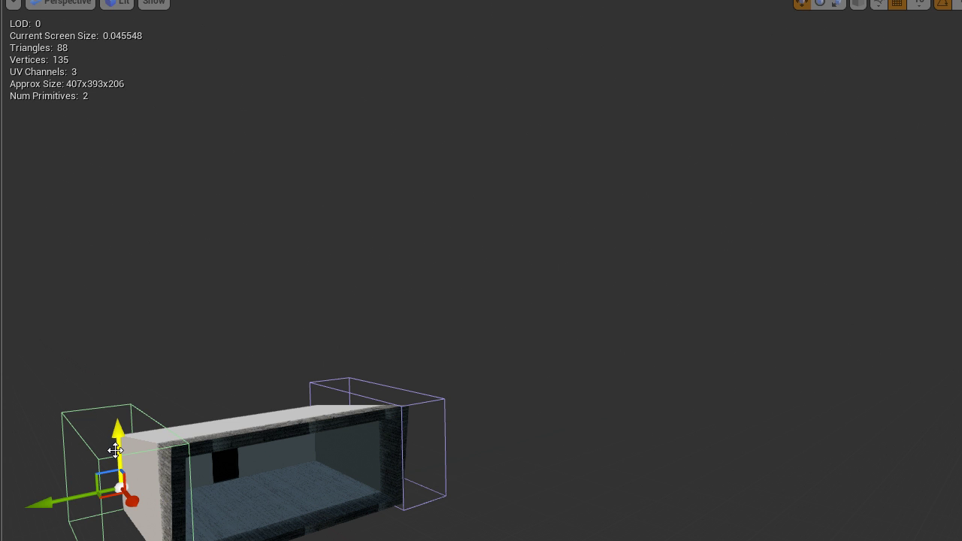
pyautogui.keyDown('alt'); pyautogui.moveTo(115, 450); pyautogui.dragTo(123, 329); pyautogui.keyUp('alt')
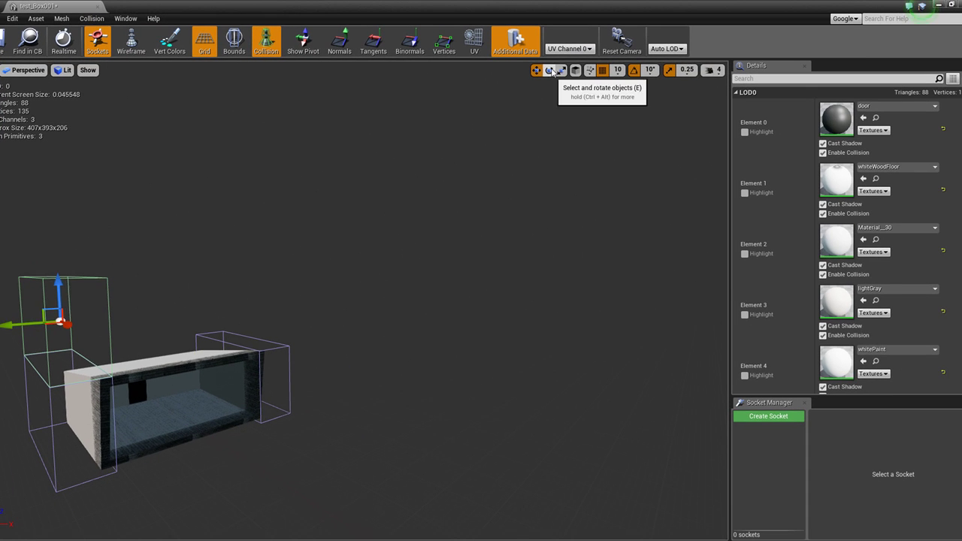
pyautogui.click(550, 70)
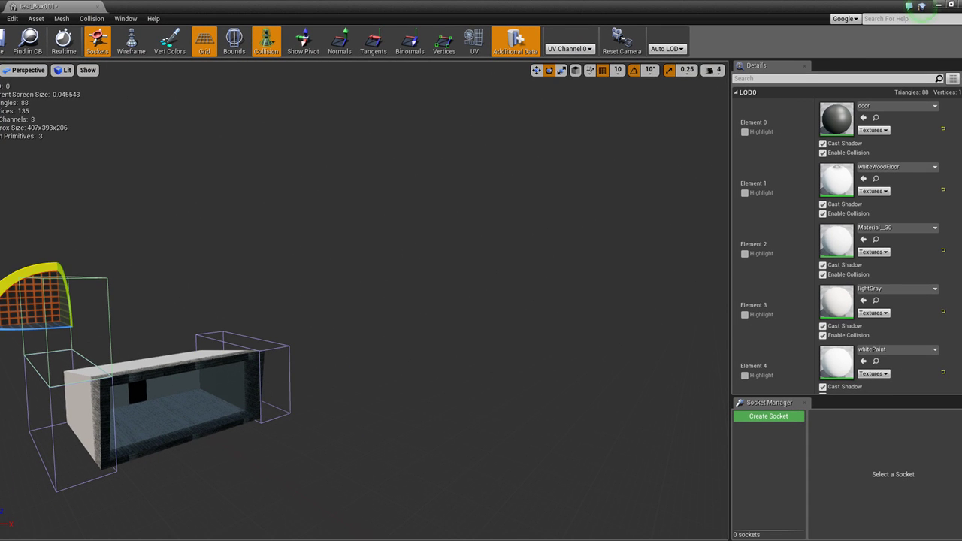
pyautogui.moveTo(71, 263); pyautogui.dragTo(87, 263)
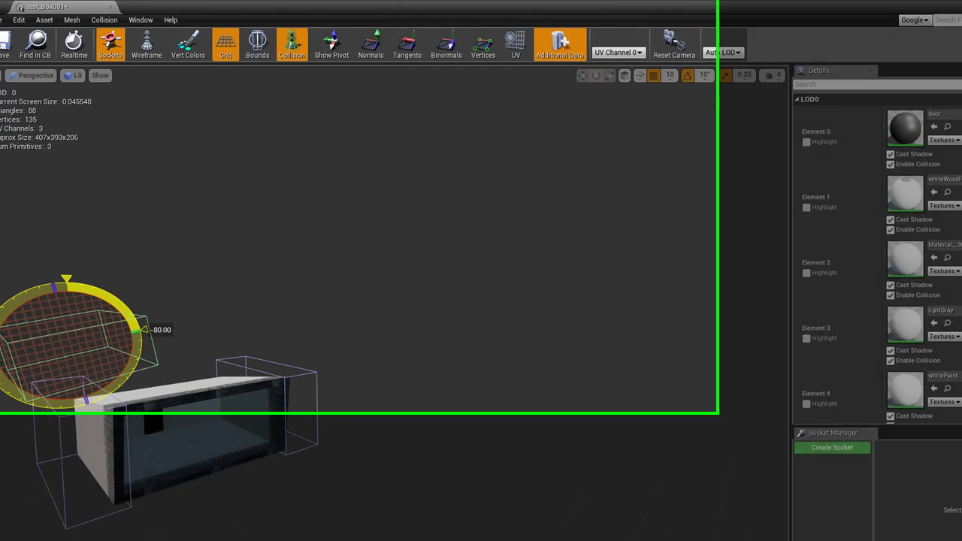
# Move the horizontal collision box over the room and, in the orthographic Right view, lower it onto the roof
pyautogui.press('w')
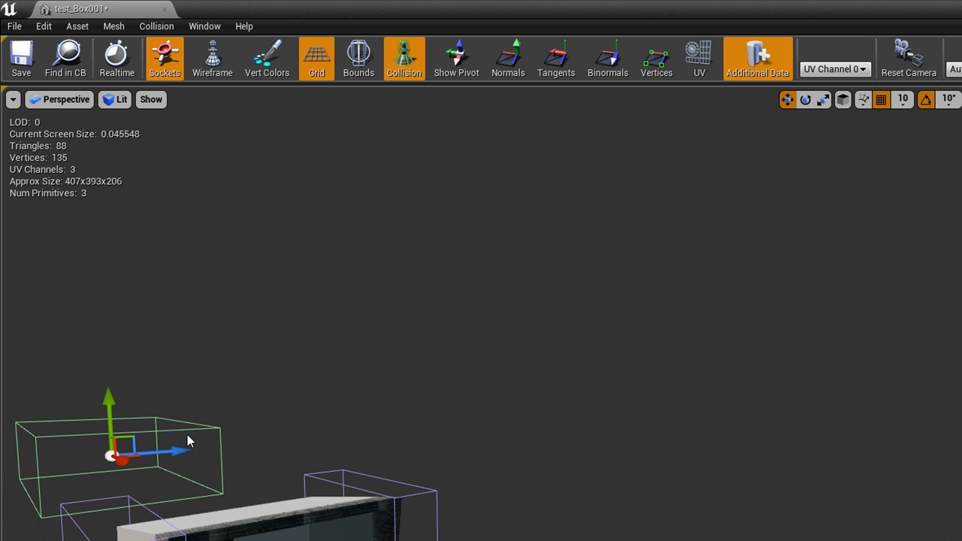
pyautogui.moveTo(188, 445); pyautogui.dragTo(279, 428)
pyautogui.click(66, 99)
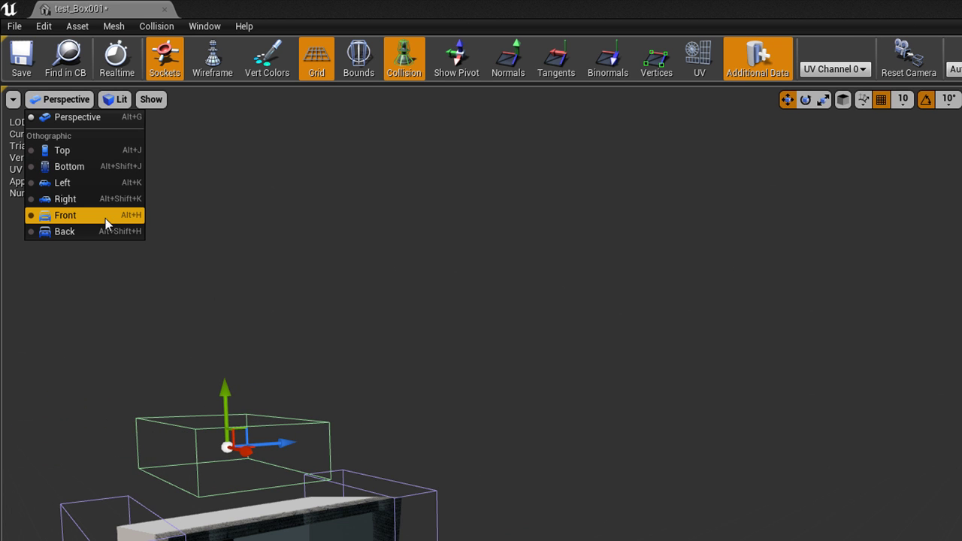
pyautogui.click(99, 201)
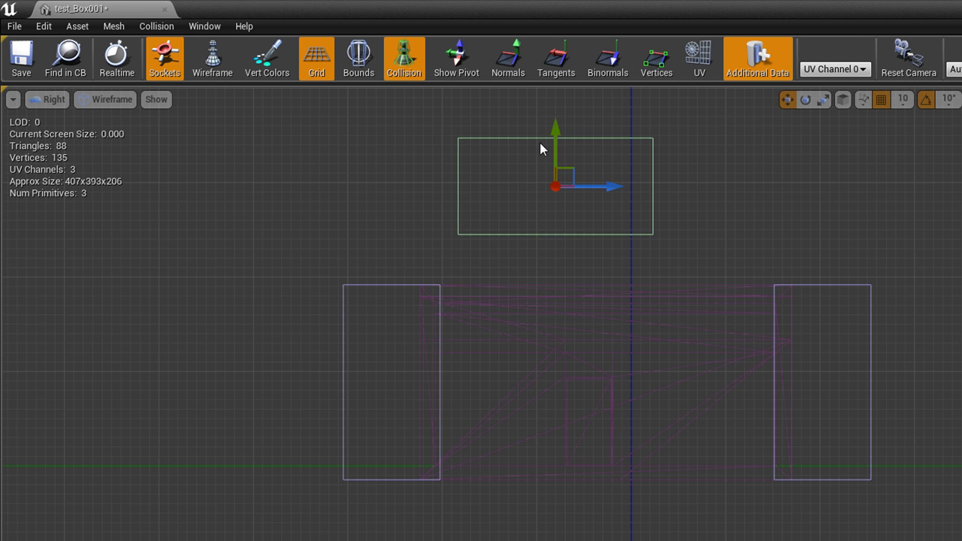
pyautogui.moveTo(552, 134); pyautogui.dragTo(552, 200)
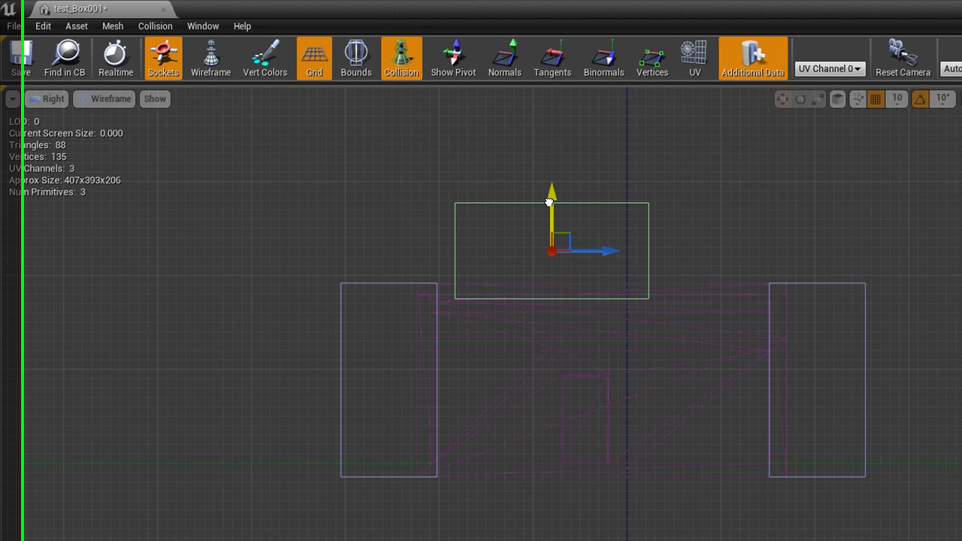
# Move the horizontal collision box down beneath the room's floor and scale it wider along Y to reach under both side walls
pyautogui.moveTo(439, 165); pyautogui.dragTo(446, 363)
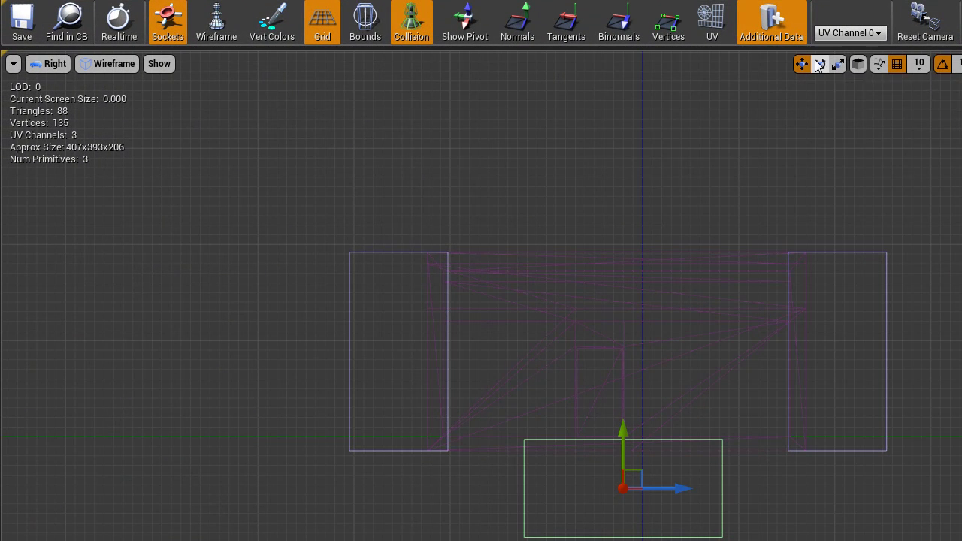
pyautogui.click(837, 64)
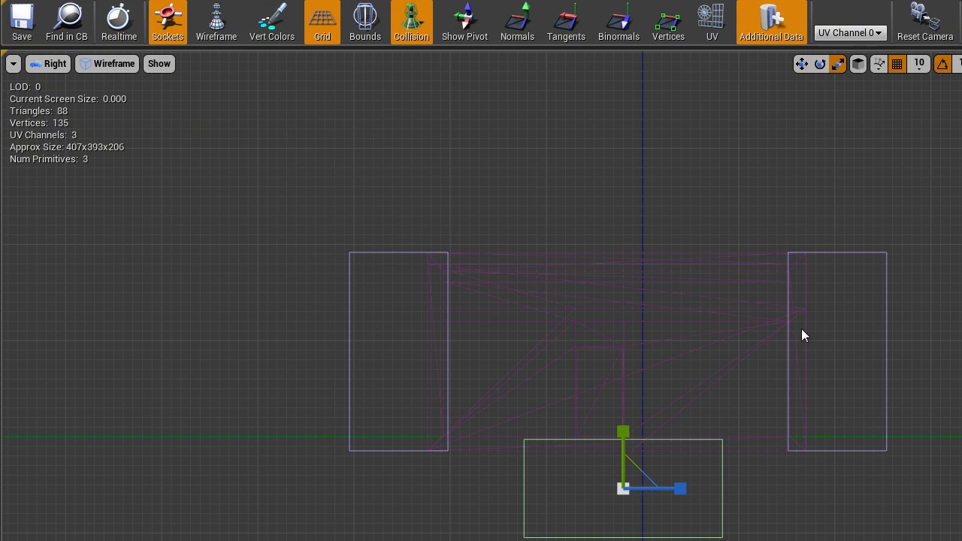
pyautogui.moveTo(680, 489); pyautogui.dragTo(759, 488)
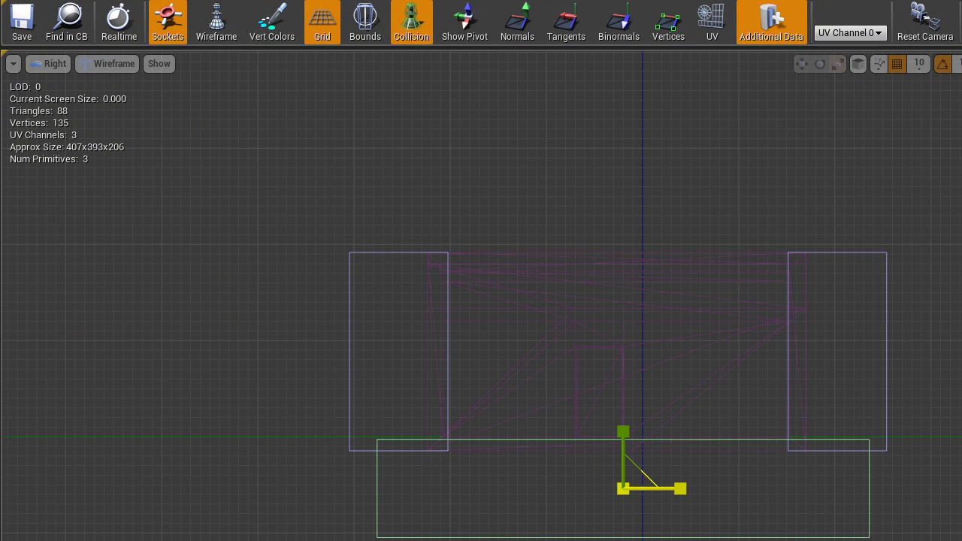
# In the orthographic Top view, extend the floor's collision box along X so it projects past the room's front and back
pyautogui.scroll(-1, 614, 200)
pyautogui.click(50, 63)
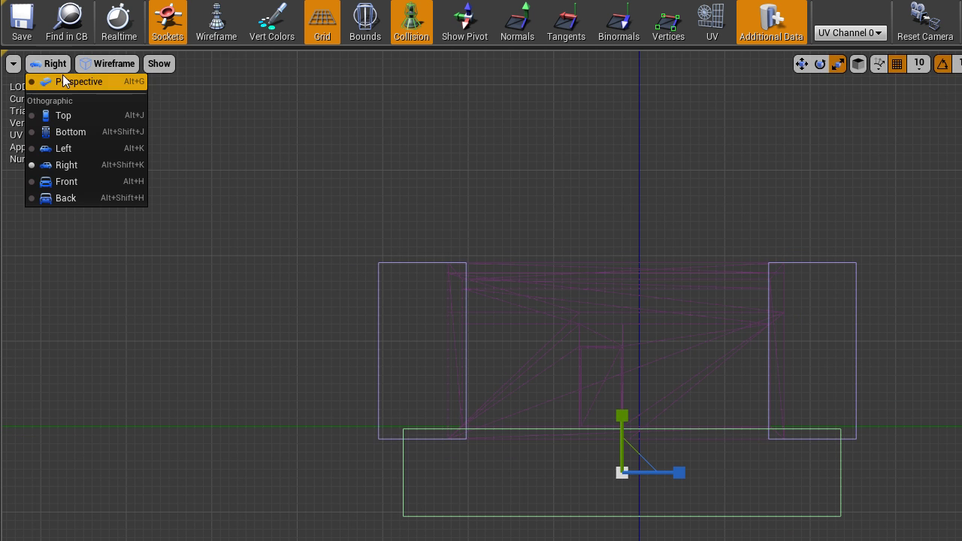
pyautogui.click(65, 80)
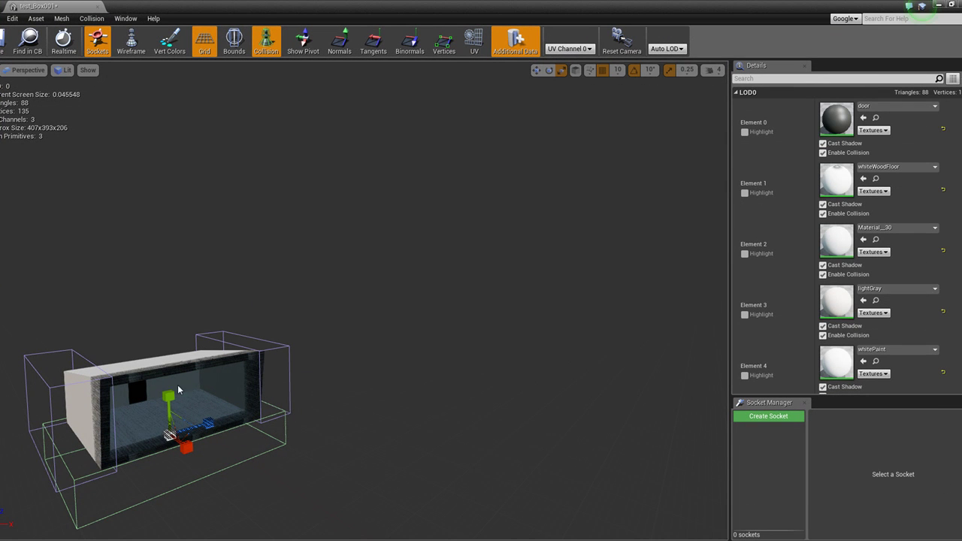
pyautogui.click(24, 70)
pyautogui.click(64, 107)
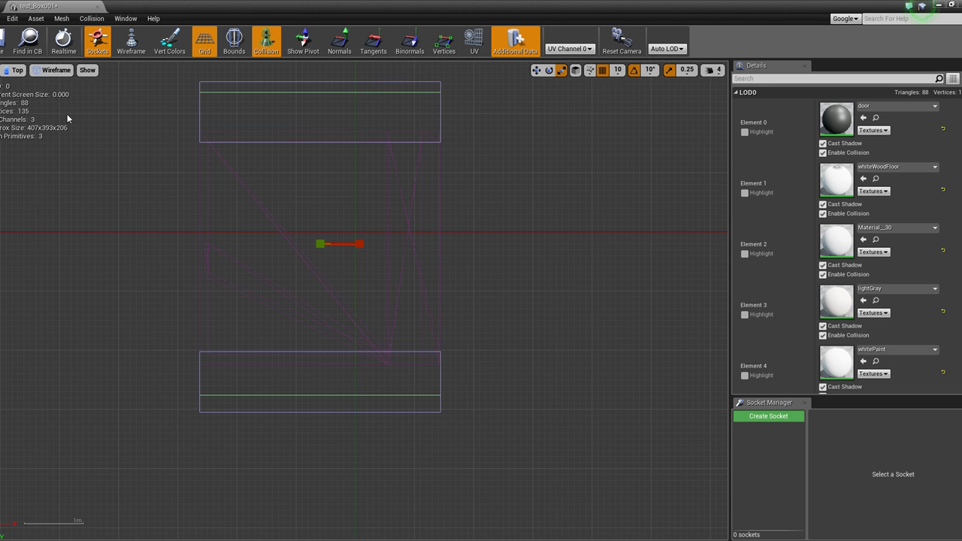
pyautogui.scroll(-1, 309, 223)
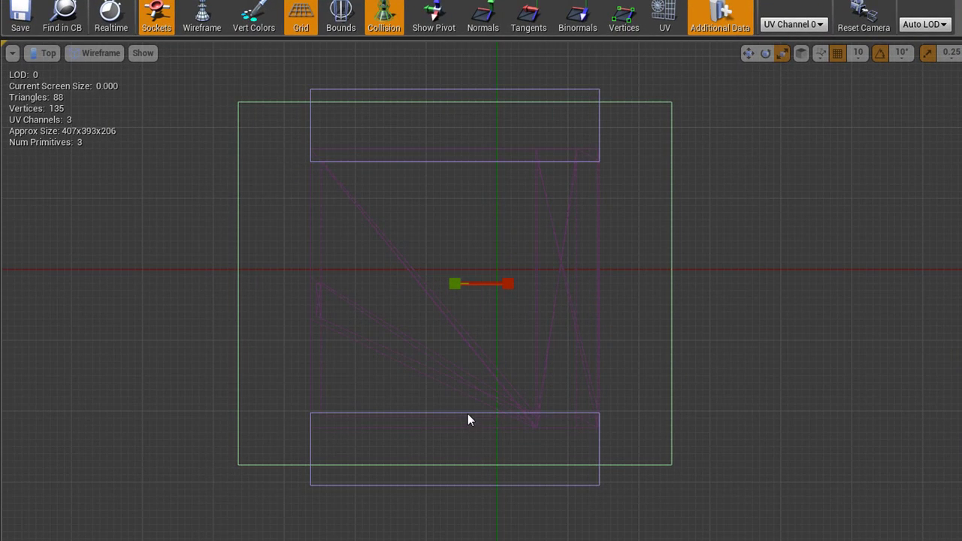
# Select one side wall's collision box and place a duplicate of it over the room's back wall
pyautogui.click(520, 484)
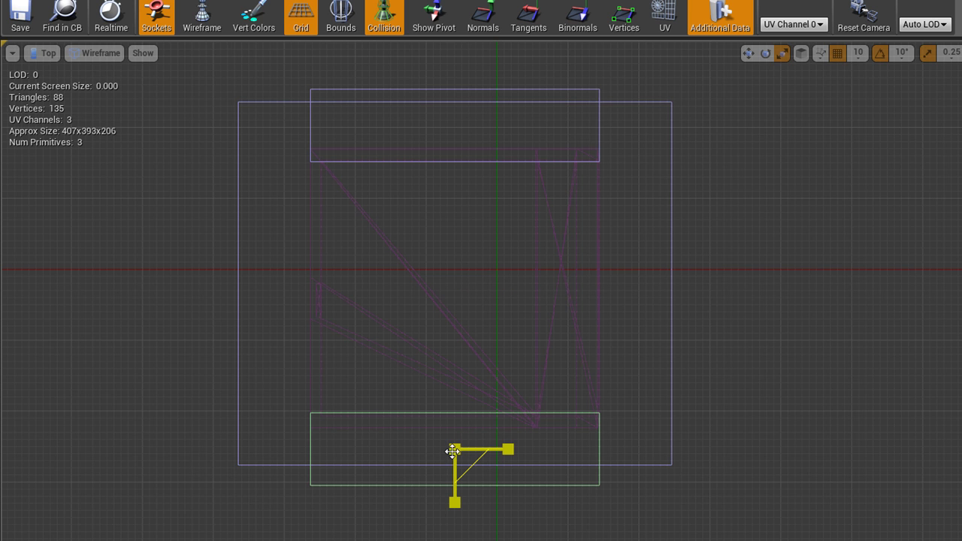
pyautogui.click(747, 53)
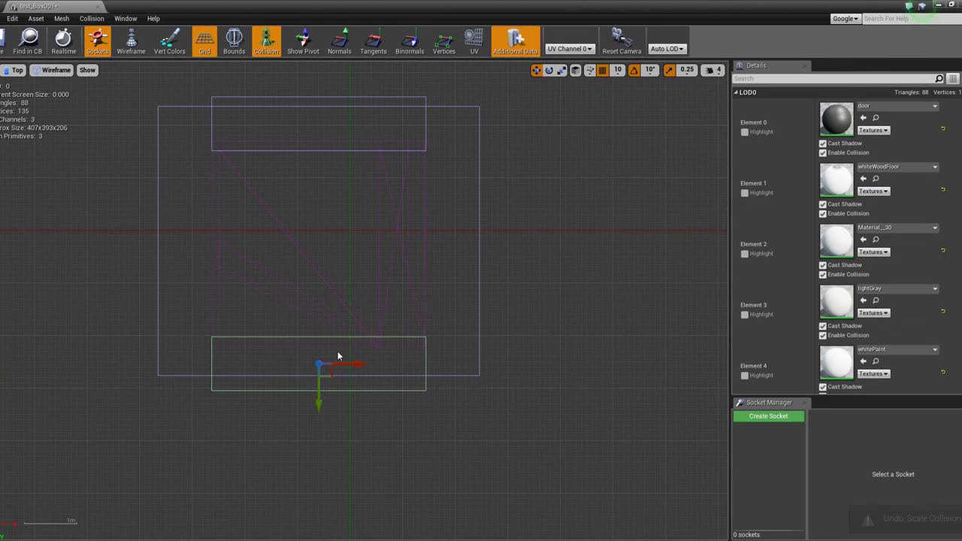
pyautogui.keyDown('alt'); pyautogui.moveTo(329, 373); pyautogui.dragTo(191, 237); pyautogui.keyUp('alt')
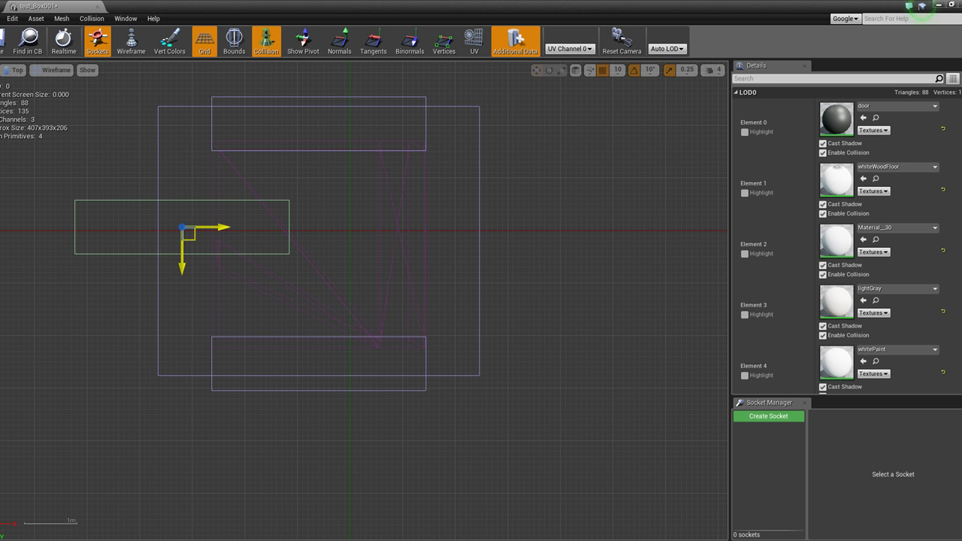
# Rotate the duplicated collision box about Z to run perpendicular to the side walls and shift it against the back wall
pyautogui.click(549, 70)
pyautogui.moveTo(195, 279); pyautogui.dragTo(103, 248)
pyautogui.hotkey('ctrl', 'z')
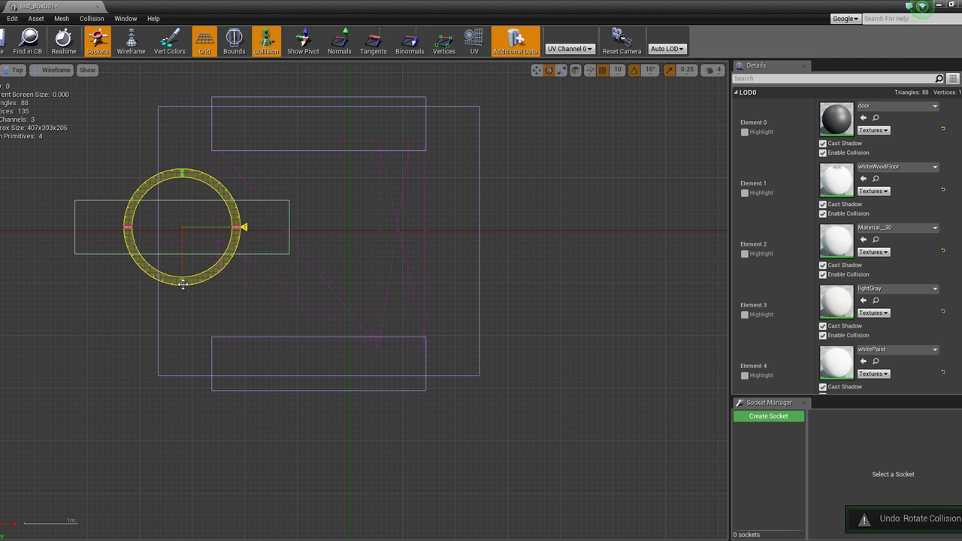
pyautogui.moveTo(183, 281); pyautogui.dragTo(199, 223)
pyautogui.click(537, 71)
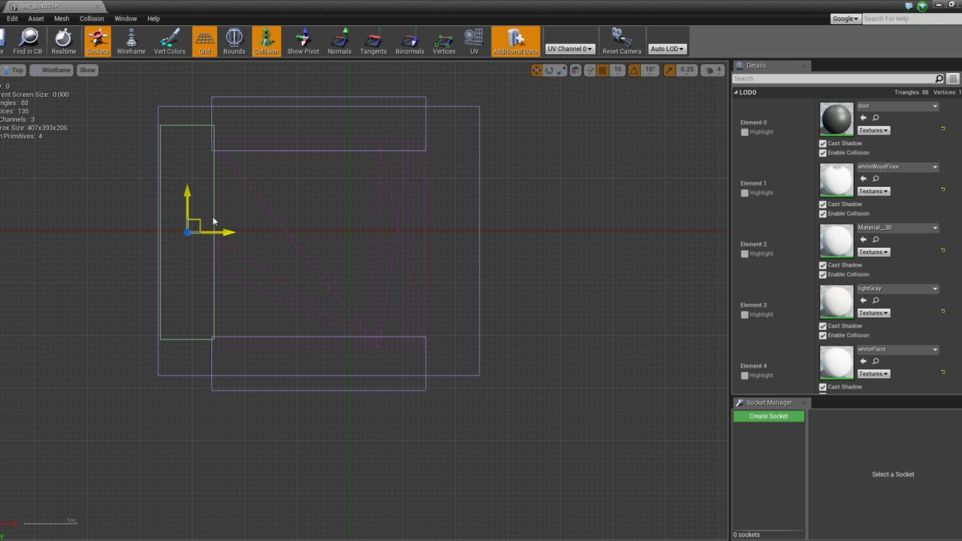
# Back in the perspective view, save the test_Box001 mesh and close its editor
pyautogui.scroll(-2, 331, 257)
pyautogui.click(15, 70)
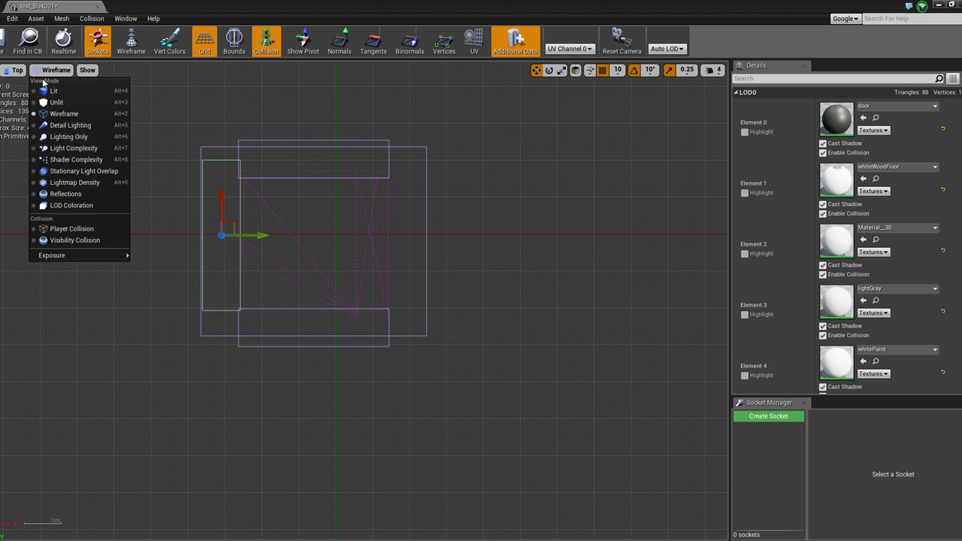
pyautogui.click(56, 70)
pyautogui.click(16, 70)
pyautogui.click(24, 83)
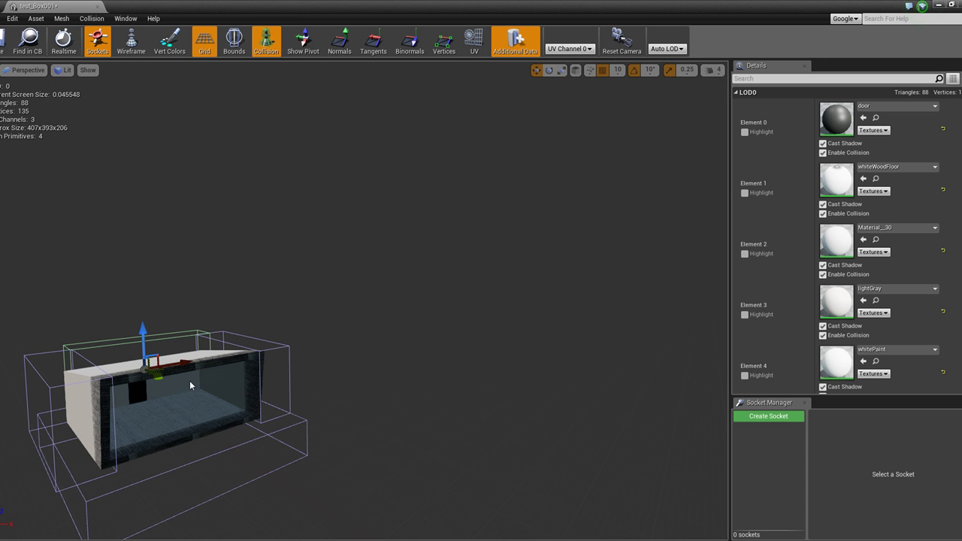
pyautogui.scroll(2, 142, 391)
pyautogui.scroll(-3, 142, 392)
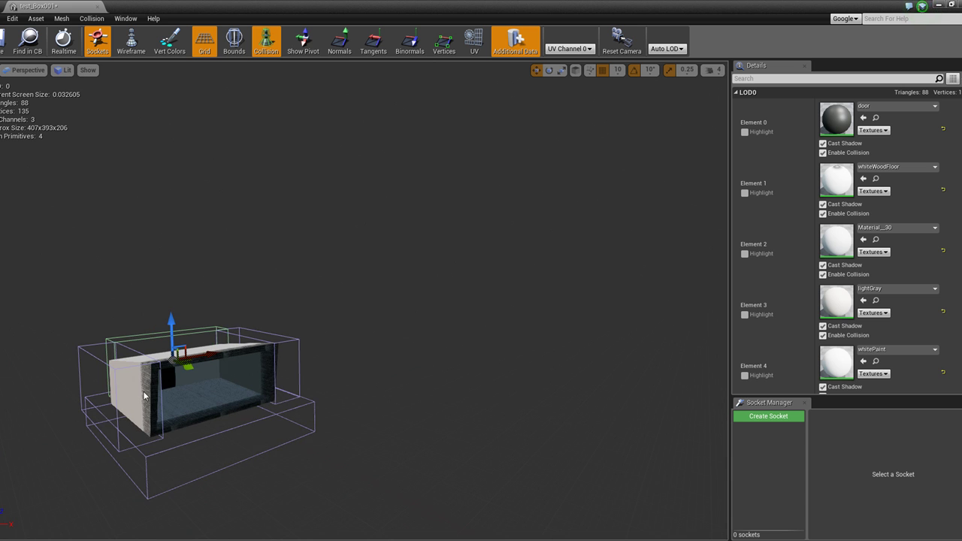
pyautogui.moveTo(147, 386); pyautogui.dragTo(211, 351)
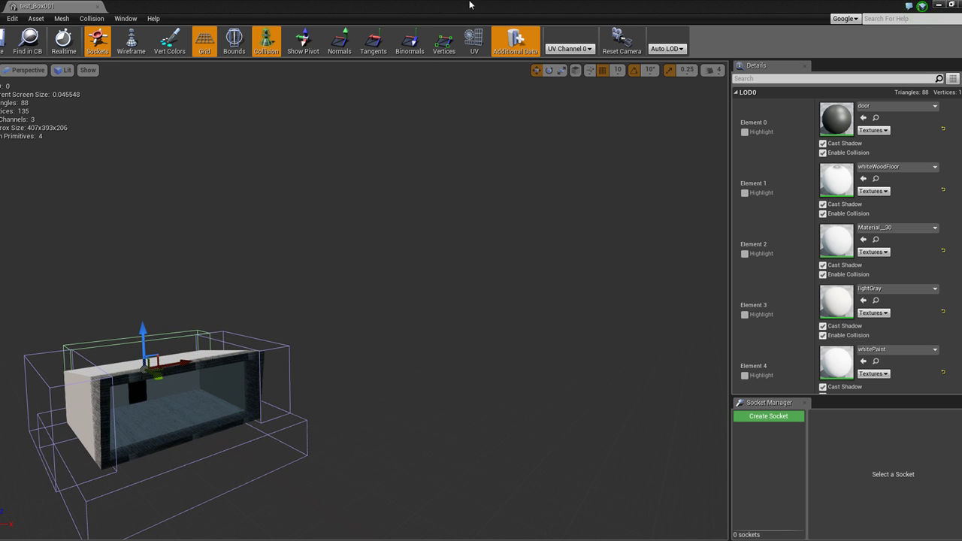
pyautogui.click(961, 5)
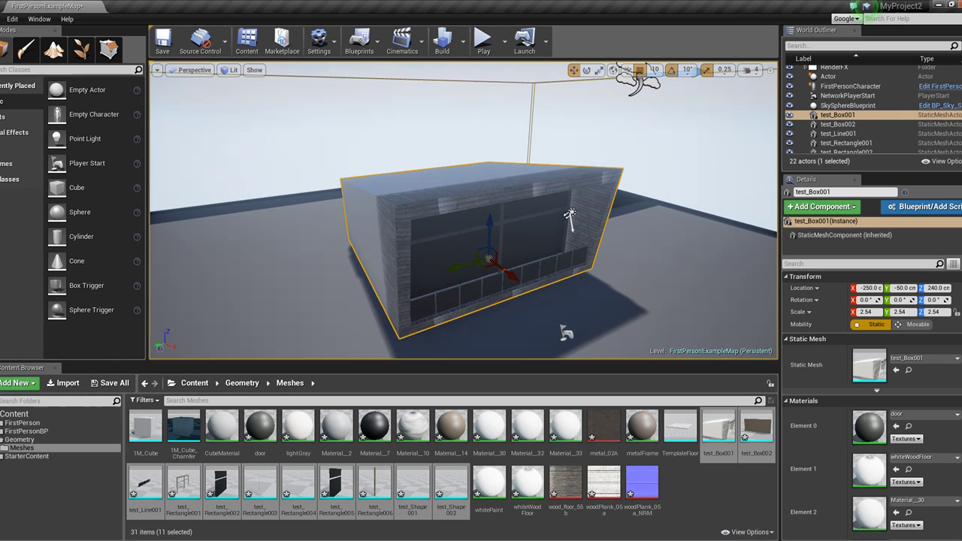
# Play the level and walk through the room and out its front opening to test the custom collision, ending the play session
pyautogui.click(481, 44)
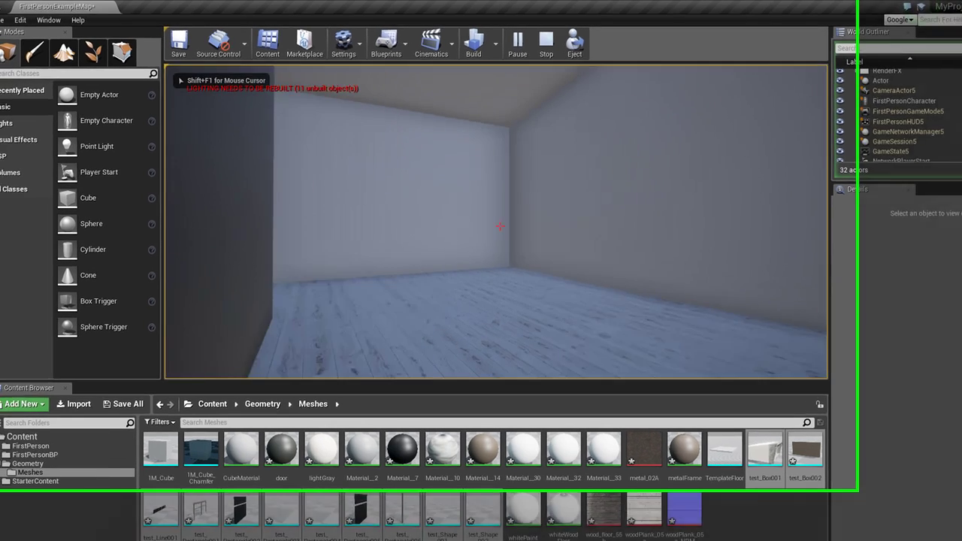
pyautogui.press('w')
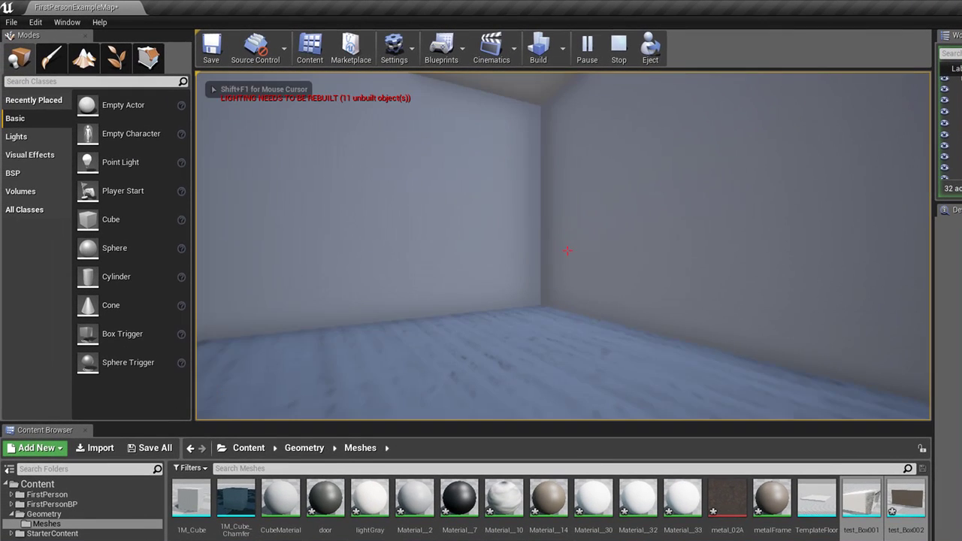
pyautogui.press('w')
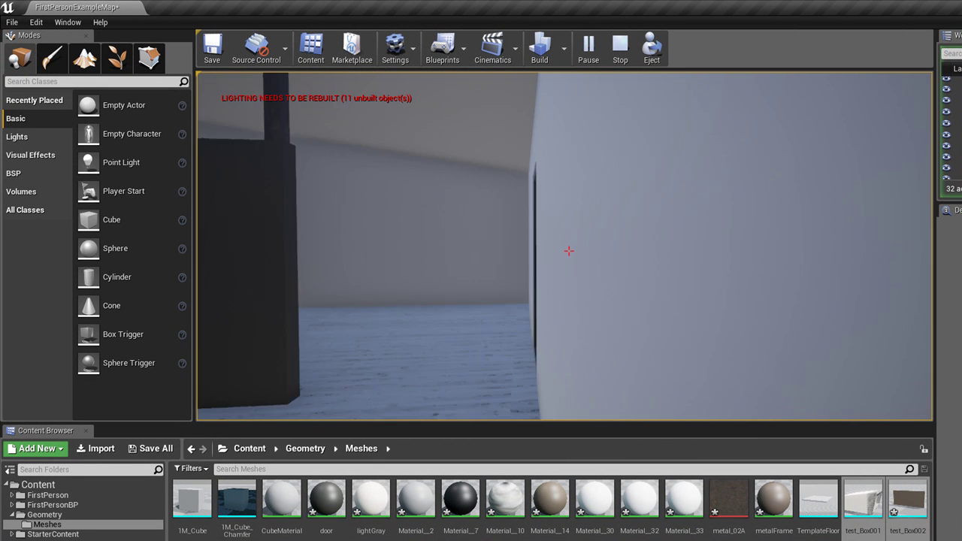
pyautogui.press('w')
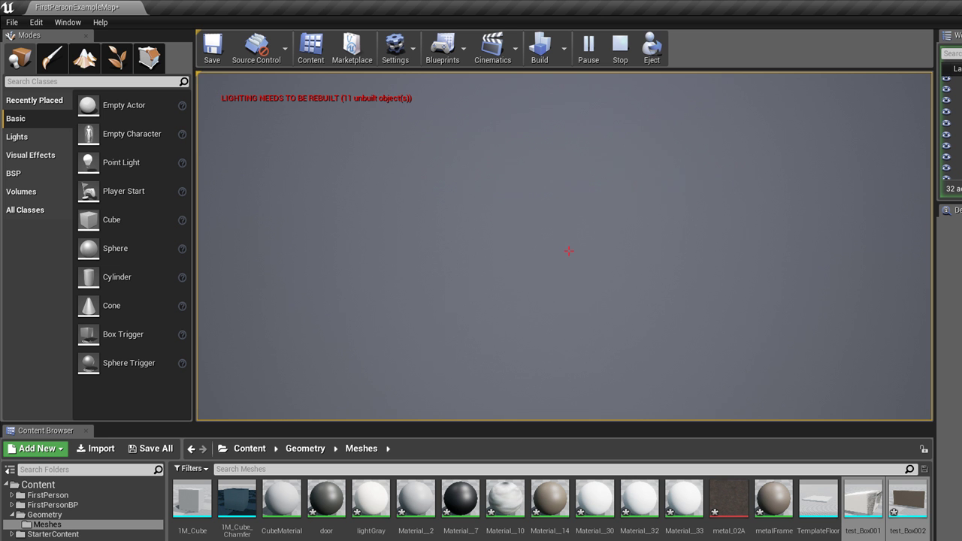
pyautogui.press('w')
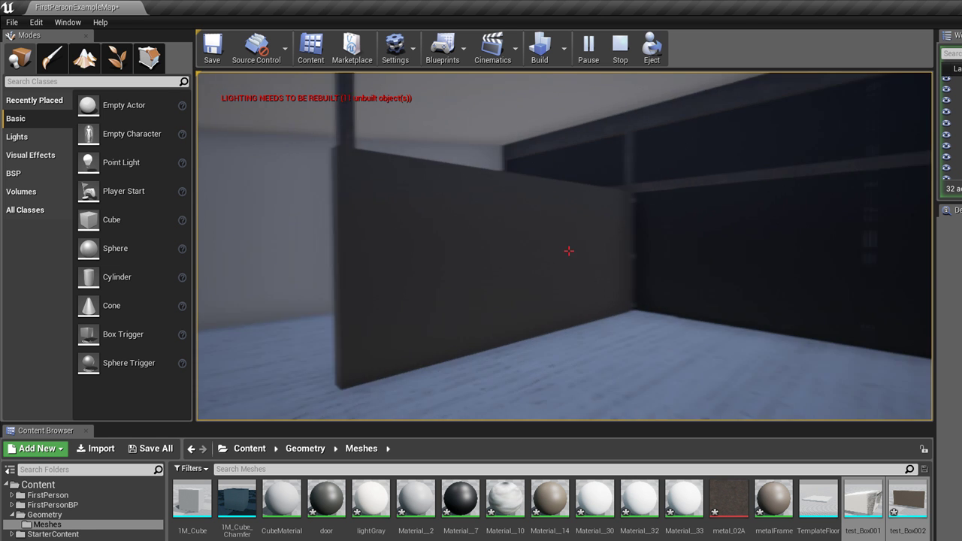
pyautogui.press('w')
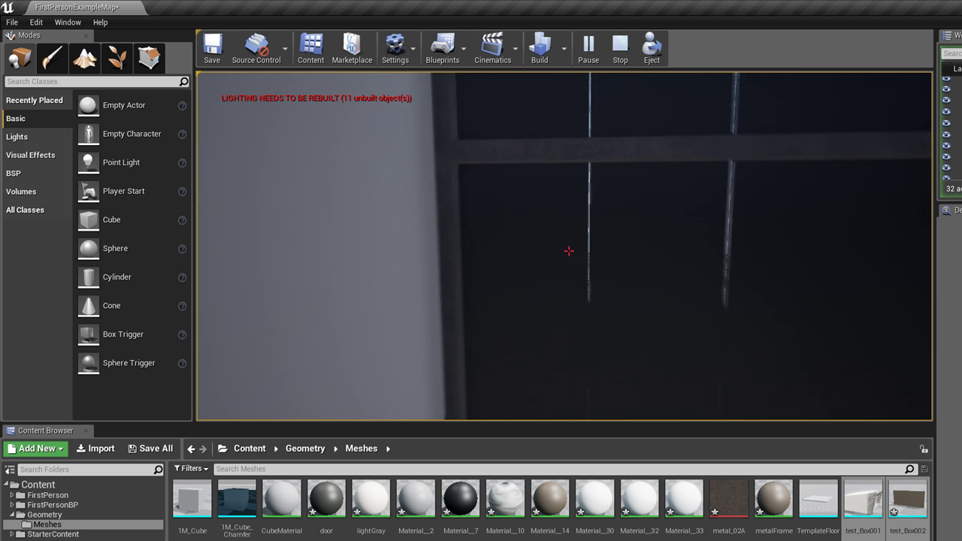
pyautogui.press('w')
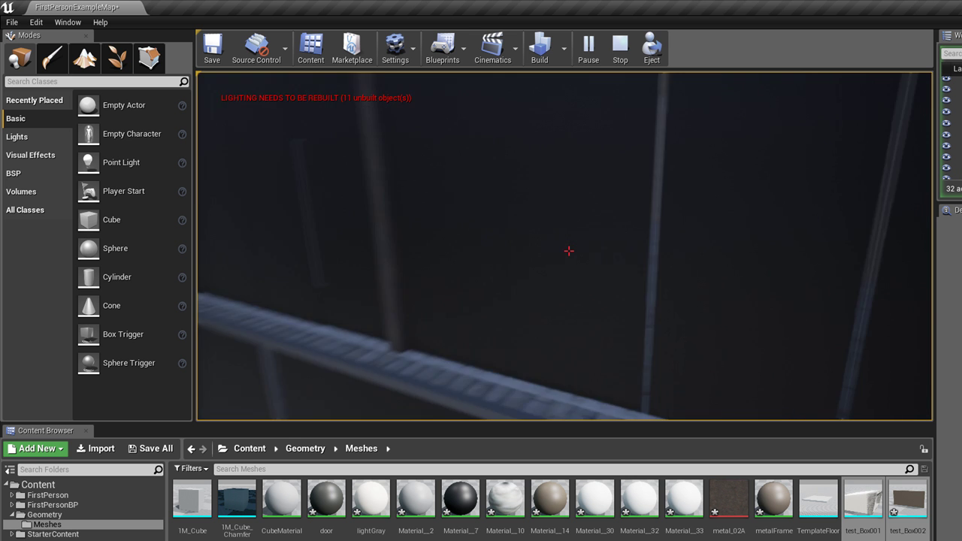
pyautogui.press('w')
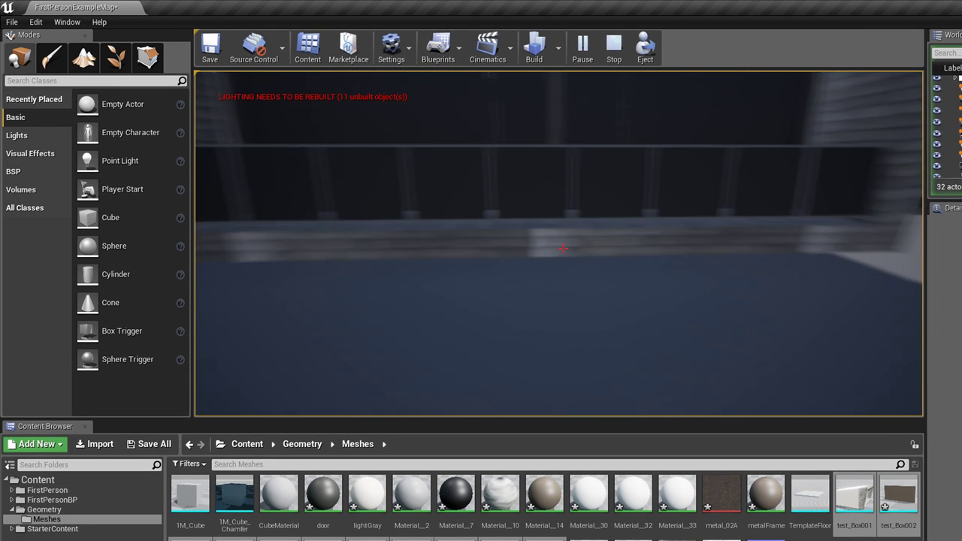
pyautogui.press('w')
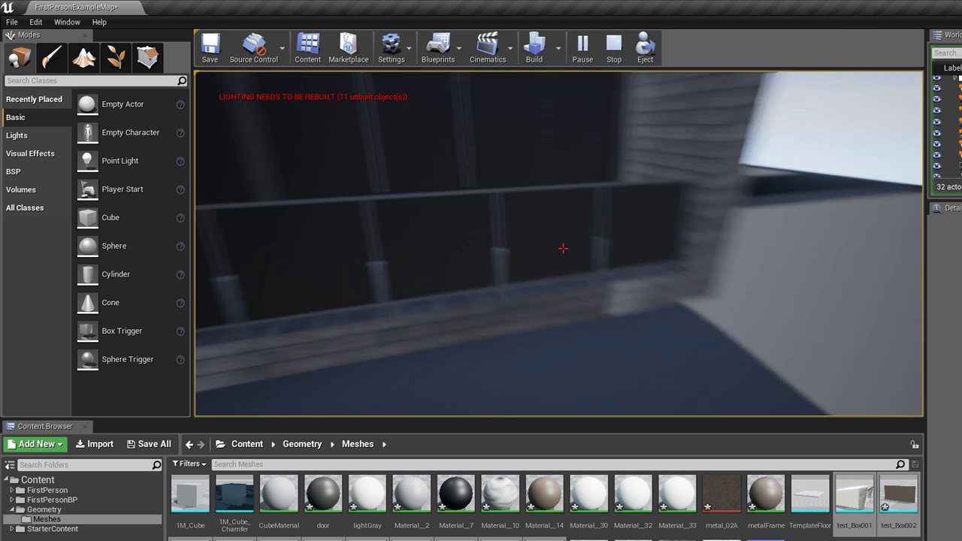
pyautogui.press('w')
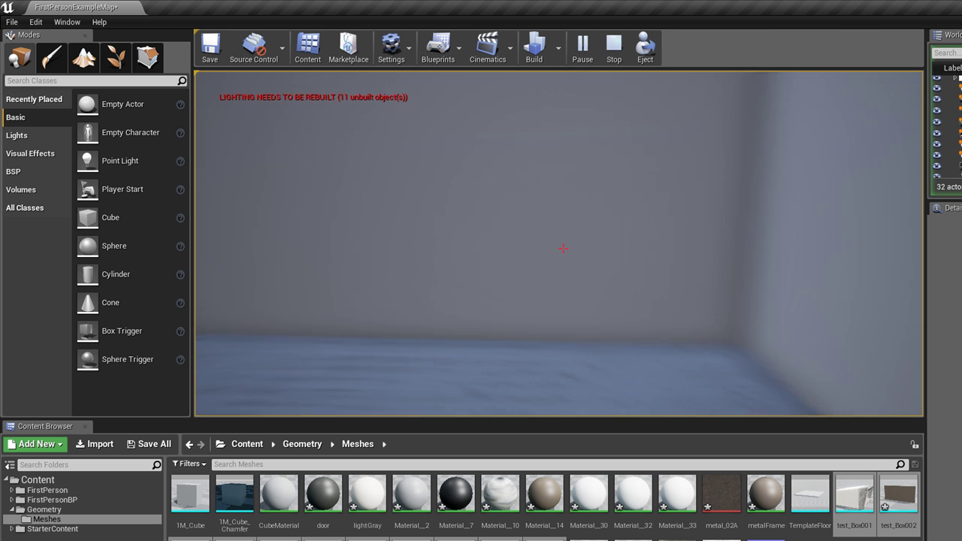
pyautogui.press('Escape')
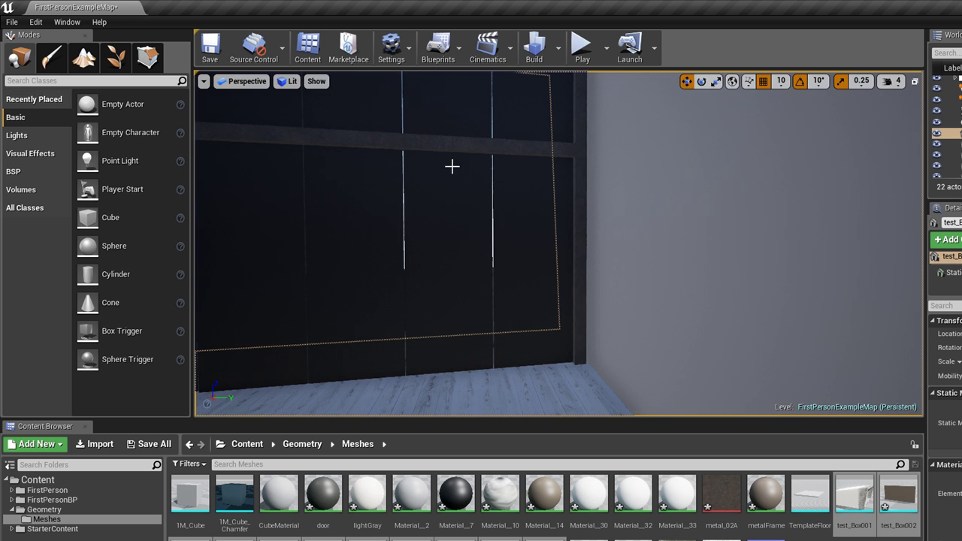
# Play the level again and walk into the room's interior partition to check its collision, ending the play session
pyautogui.scroll(-3, 453, 180)
pyautogui.scroll(2, 454, 191)
pyautogui.scroll(-1, 404, 258)
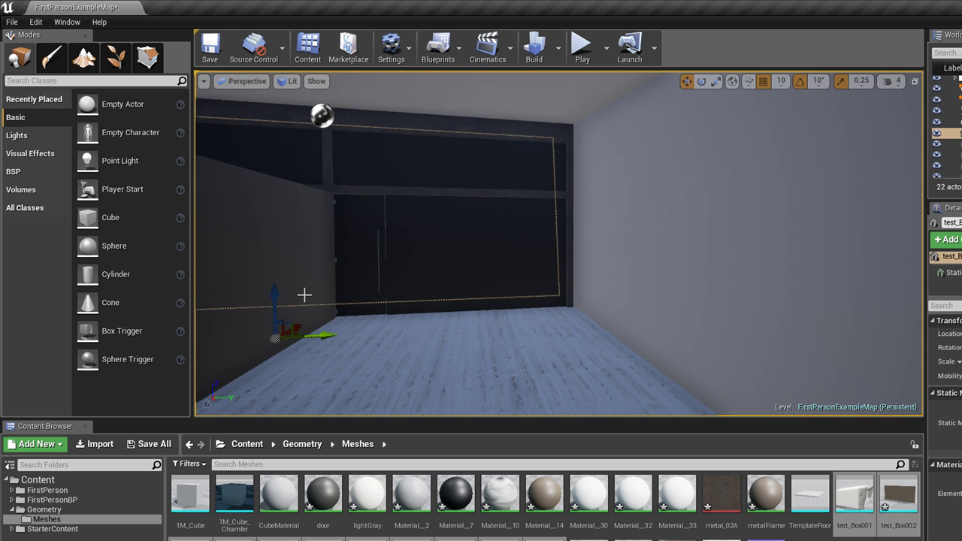
pyautogui.scroll(-1, 290, 303)
pyautogui.scroll(1, 607, 249)
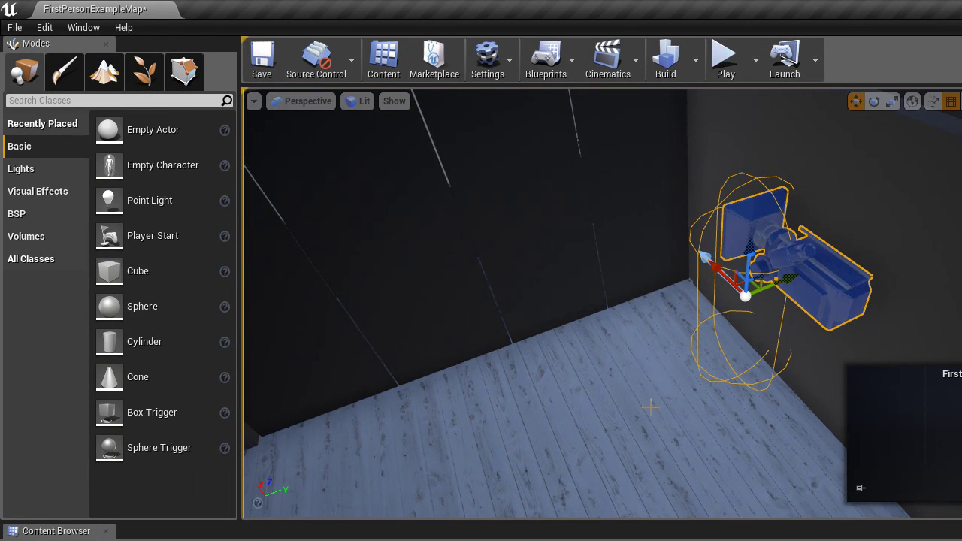
pyautogui.click(723, 64)
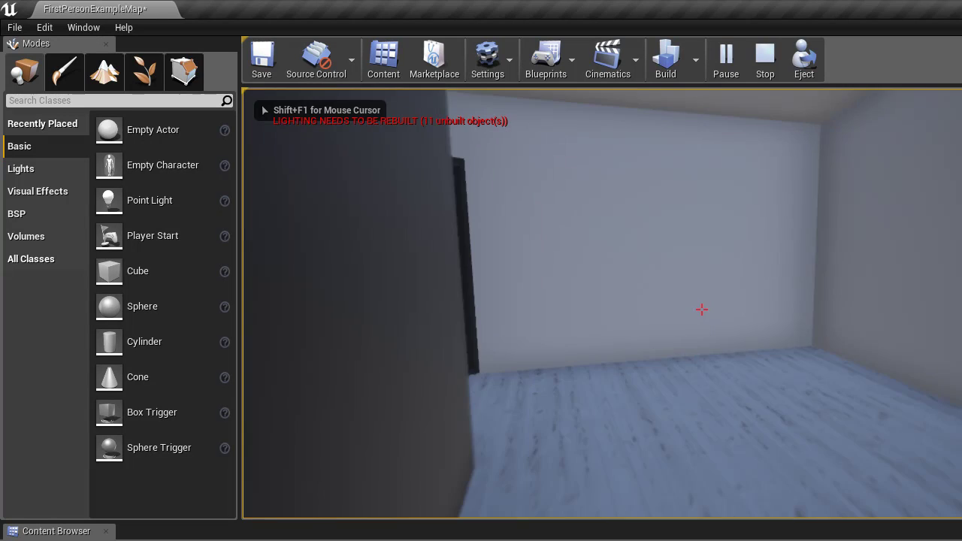
pyautogui.press('w')
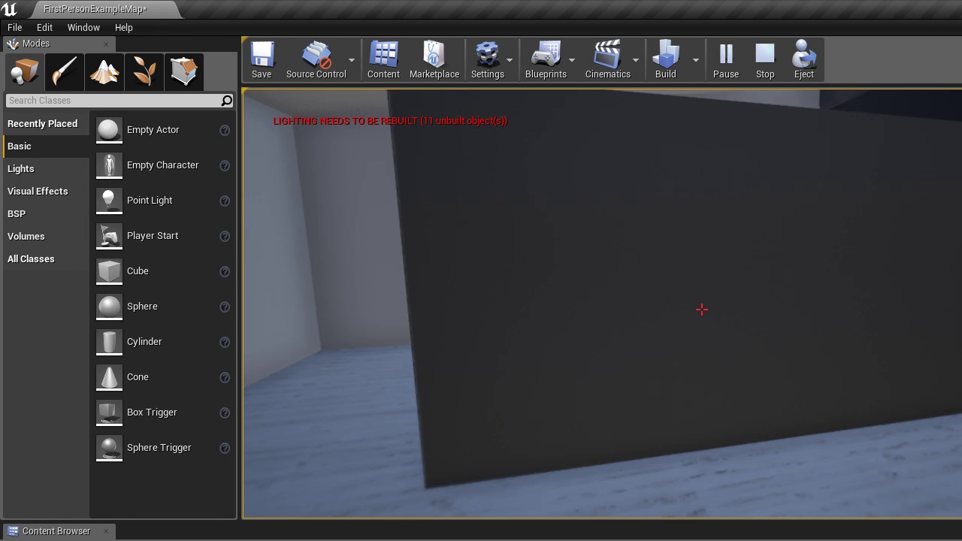
pyautogui.press('w')
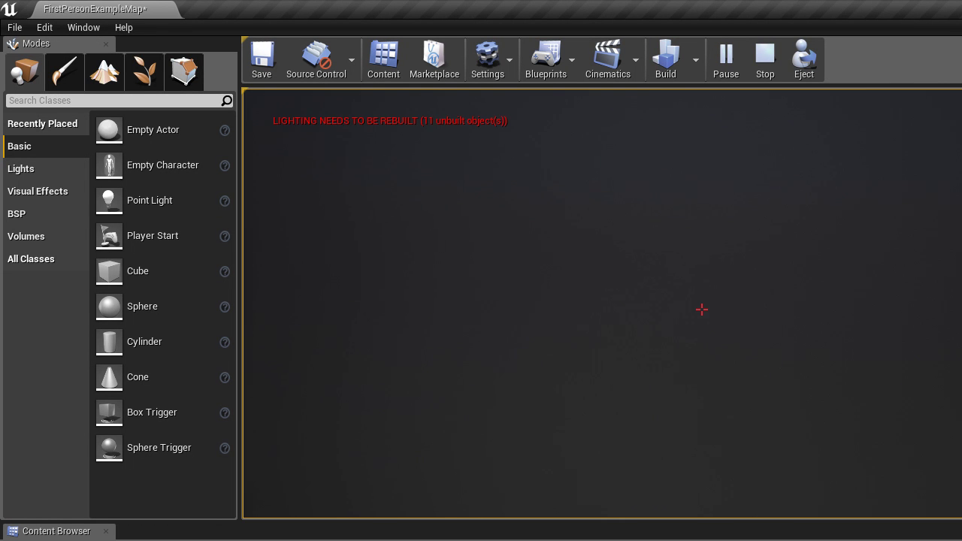
pyautogui.press('w')
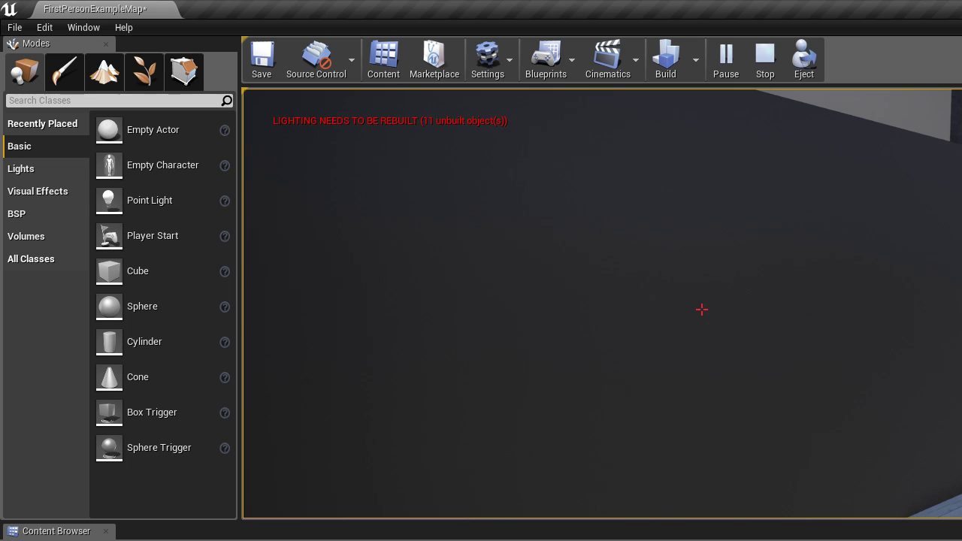
pyautogui.press('Escape')
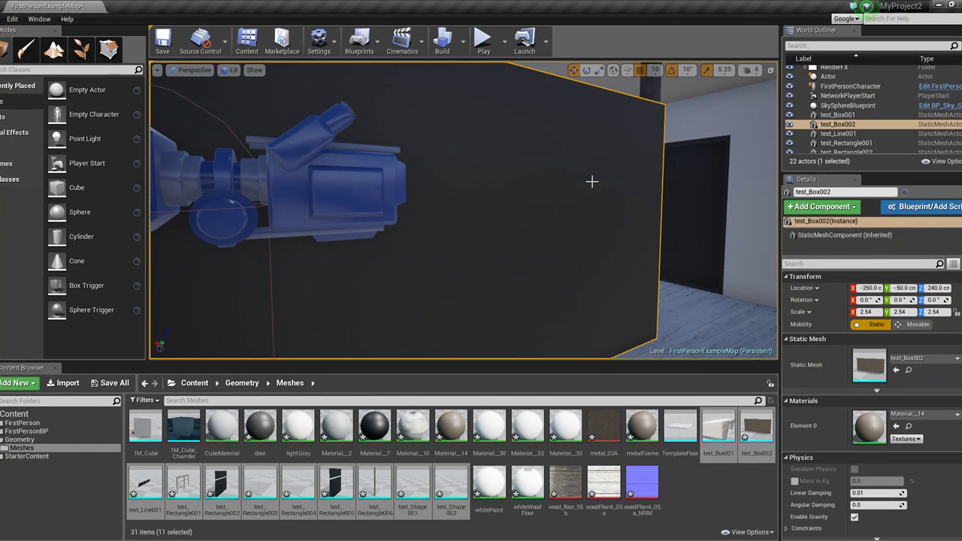
# Open the interior partition's test_Box002 mesh for editing and add a box simplified collision to it
pyautogui.rightClick(592, 181)
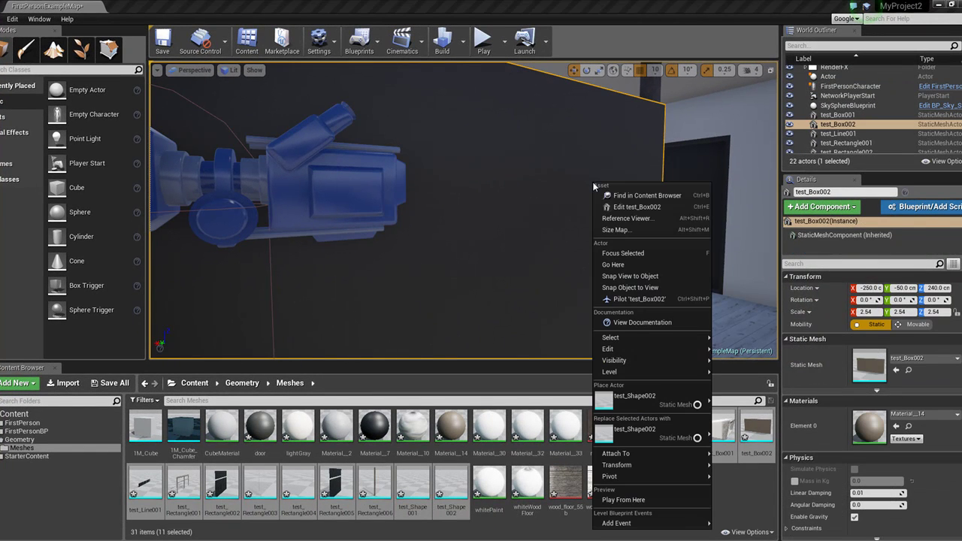
pyautogui.click(637, 208)
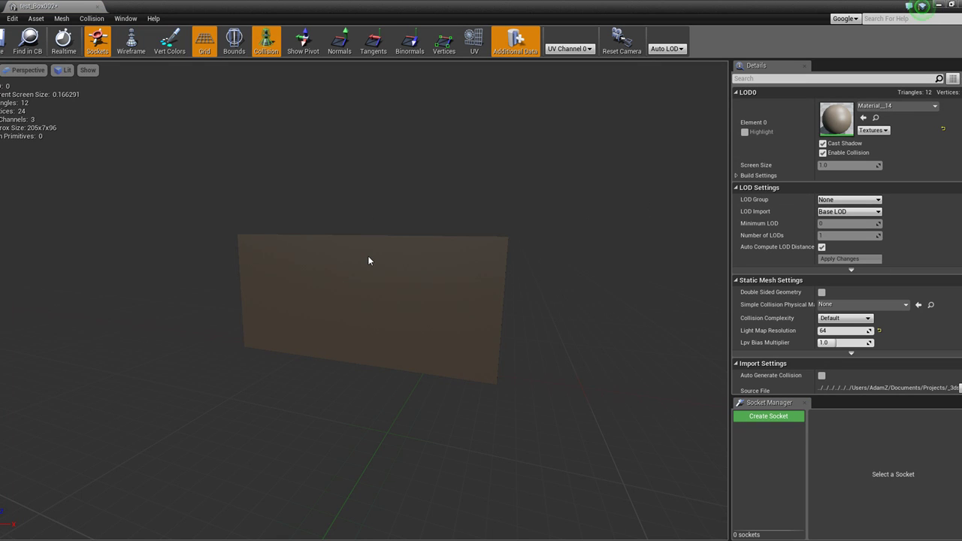
pyautogui.moveTo(90, 24)
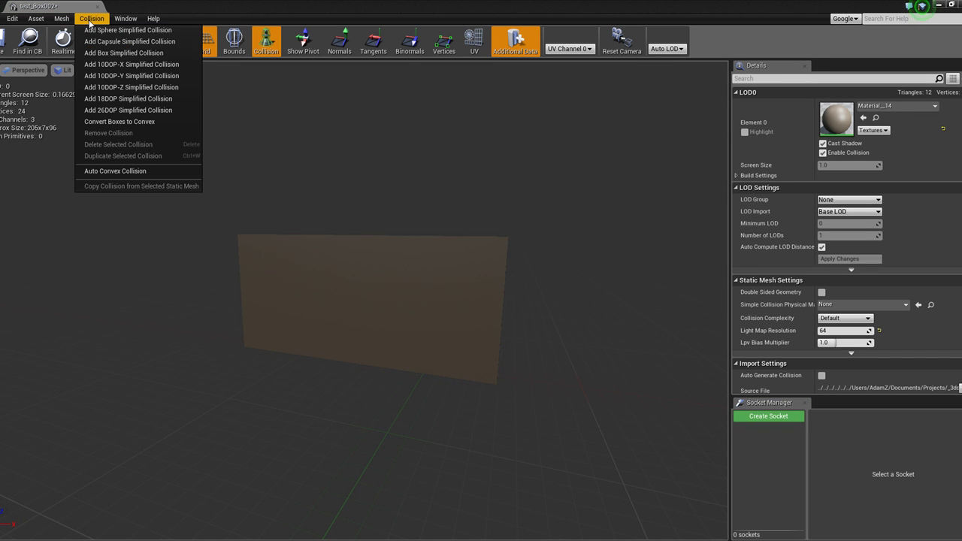
pyautogui.click(125, 54)
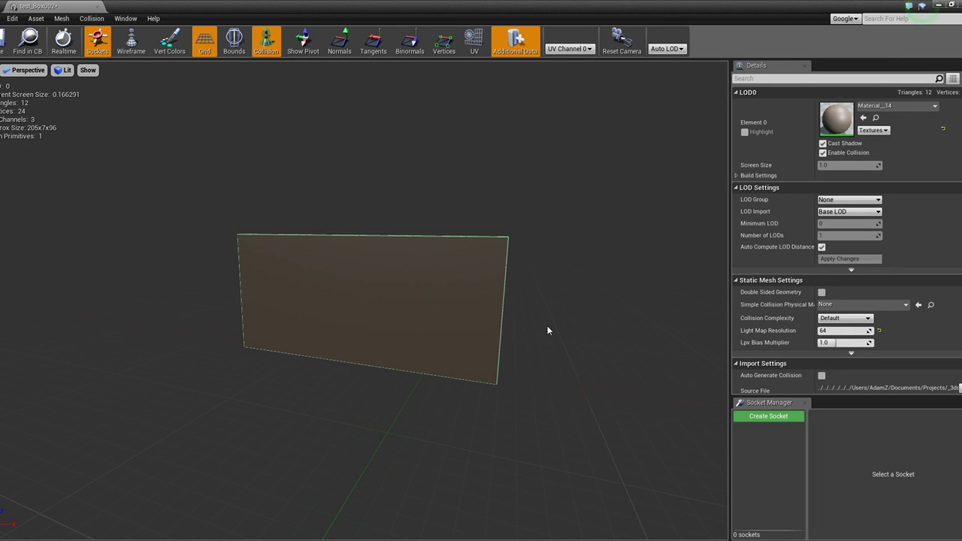
pyautogui.moveTo(596, 329); pyautogui.dragTo(511, 347, button='right')
pyautogui.scroll(-5, 596, 328)
pyautogui.scroll(3, 628, 328)
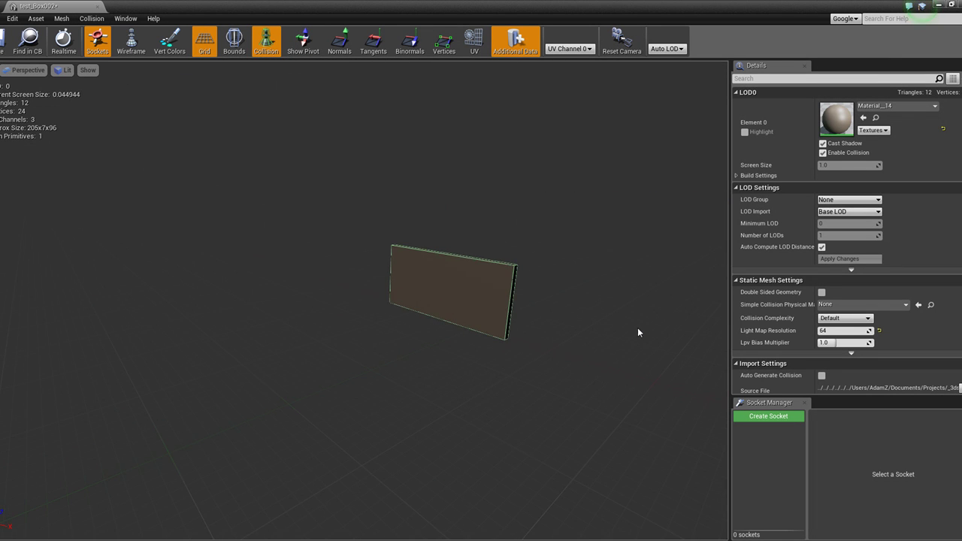
pyautogui.scroll(2, 638, 328)
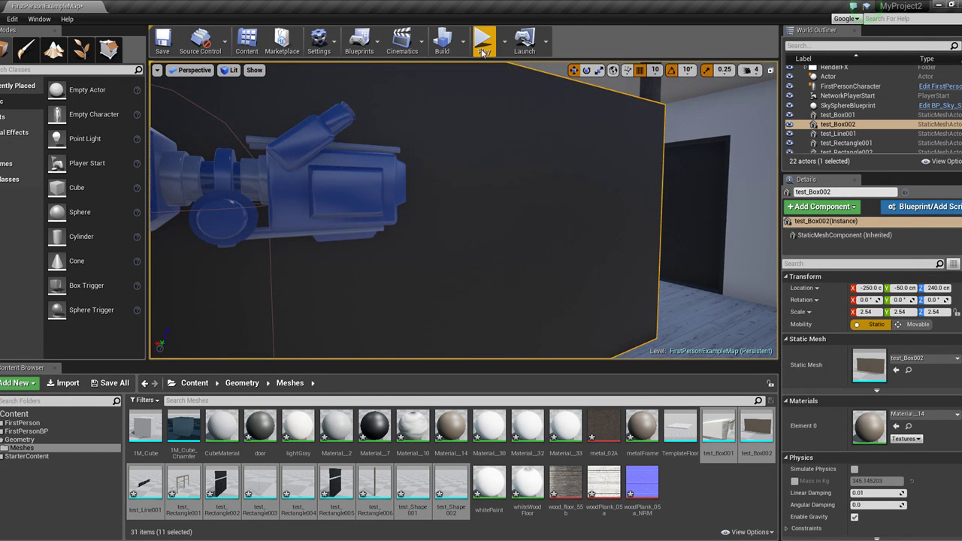
# Play the level and walk around the room and against the interior partition to test its box collision
pyautogui.click(483, 45)
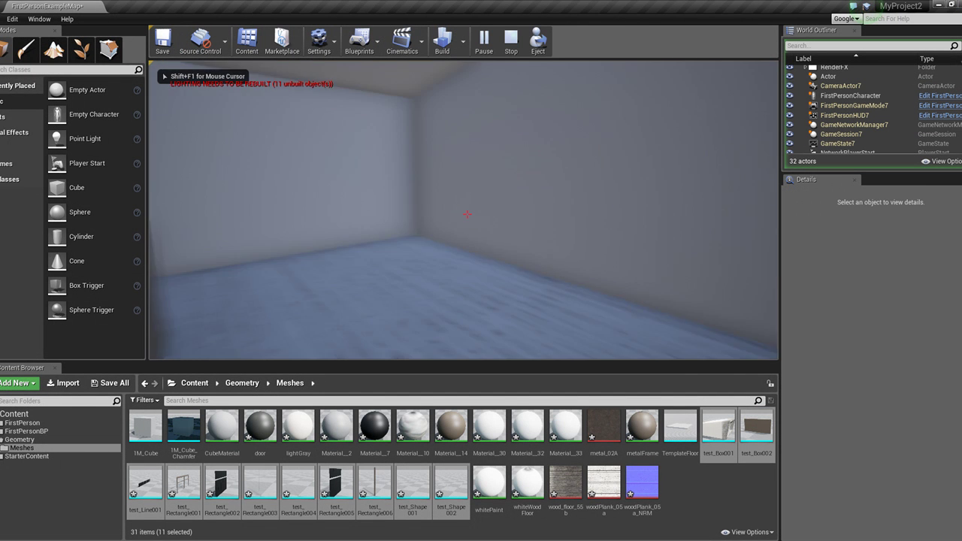
pyautogui.press('w')
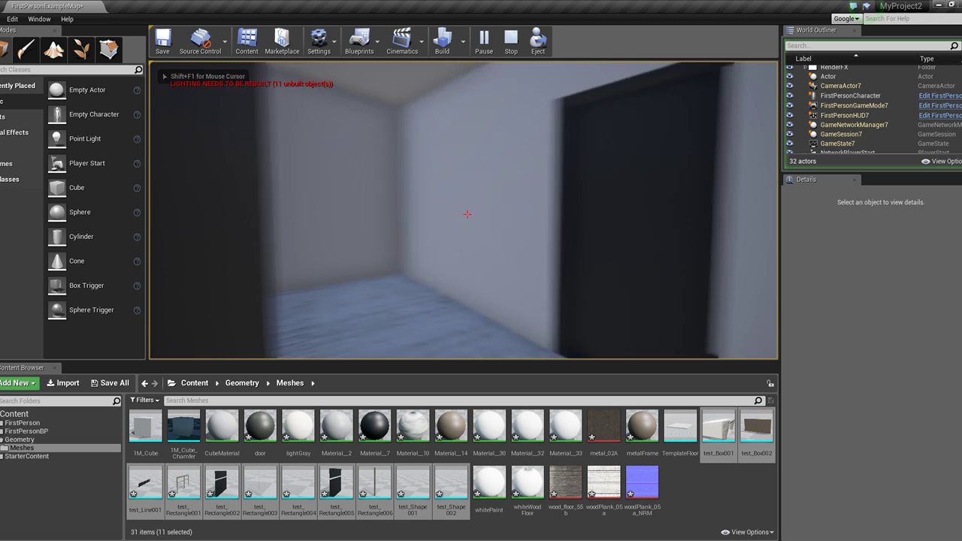
pyautogui.press('w')
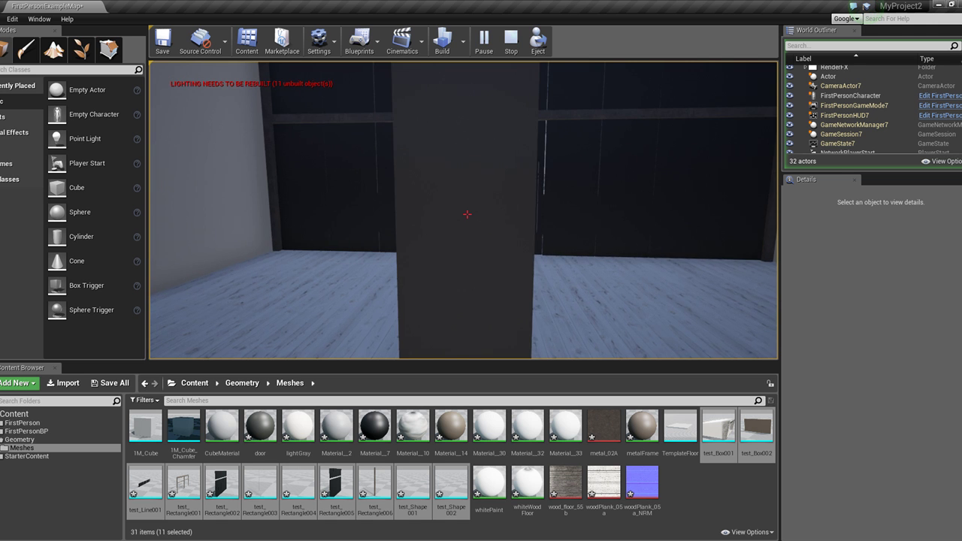
pyautogui.press('w')
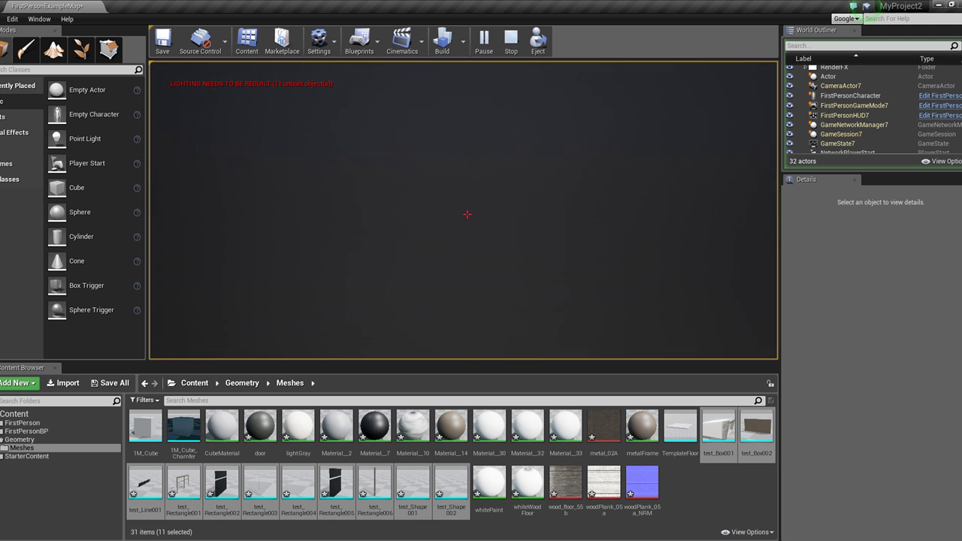
pyautogui.press('w')
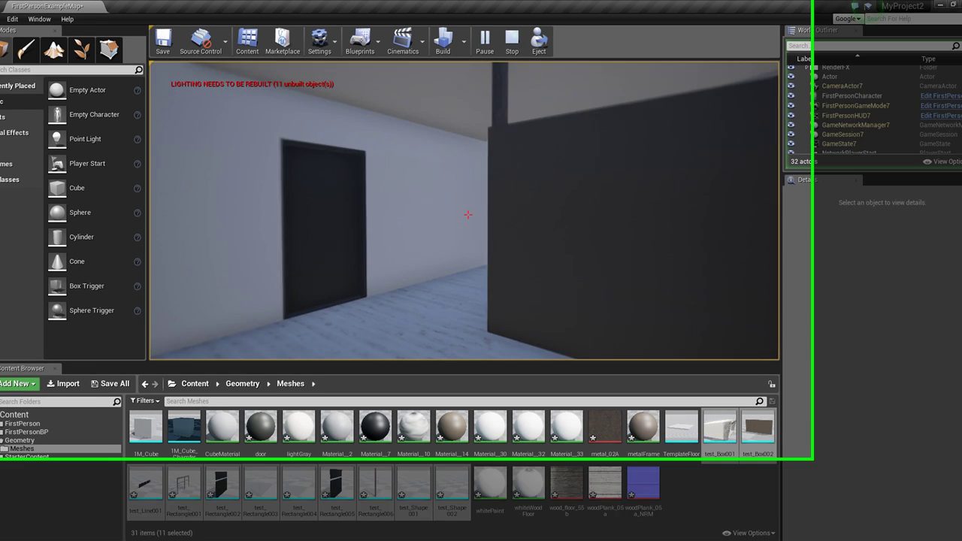
pyautogui.press('w')
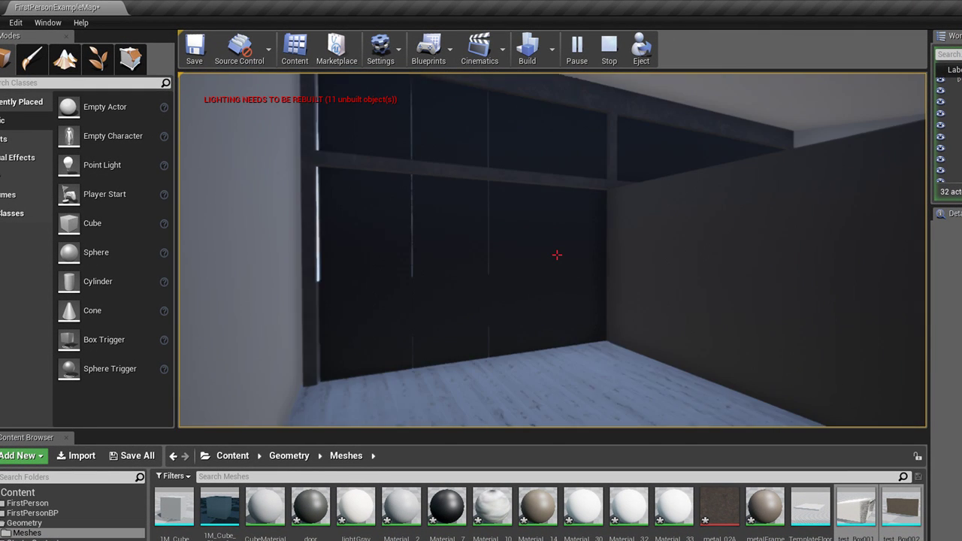
# Walk and jump against the dark paneled front of the room to test whether it has collision
pyautogui.press('w')
pyautogui.press('space')
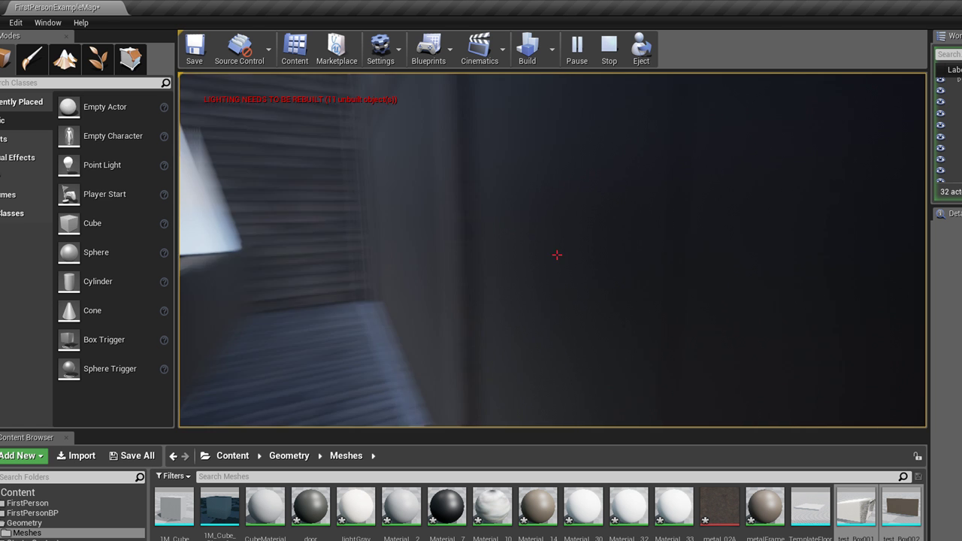
pyautogui.press('space')
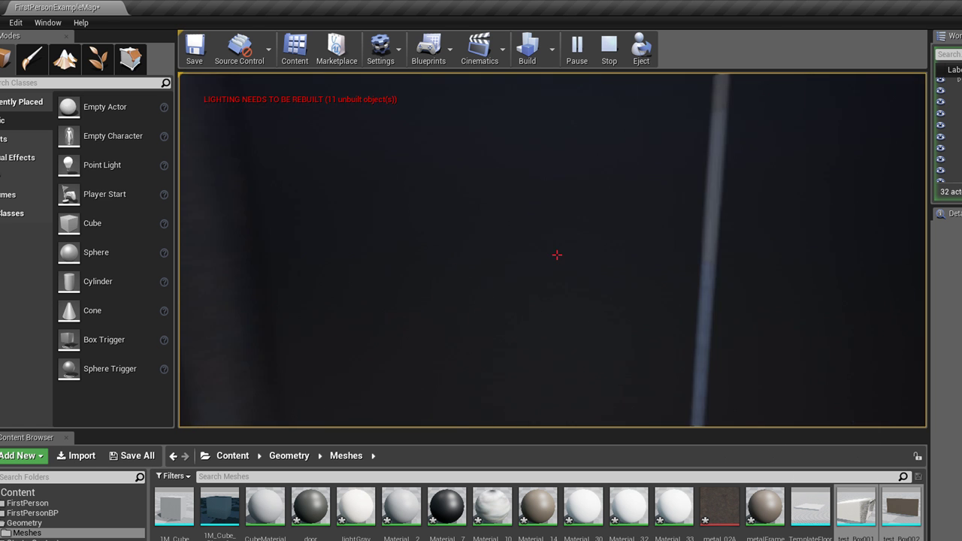
pyautogui.press('w')
pyautogui.press('w')
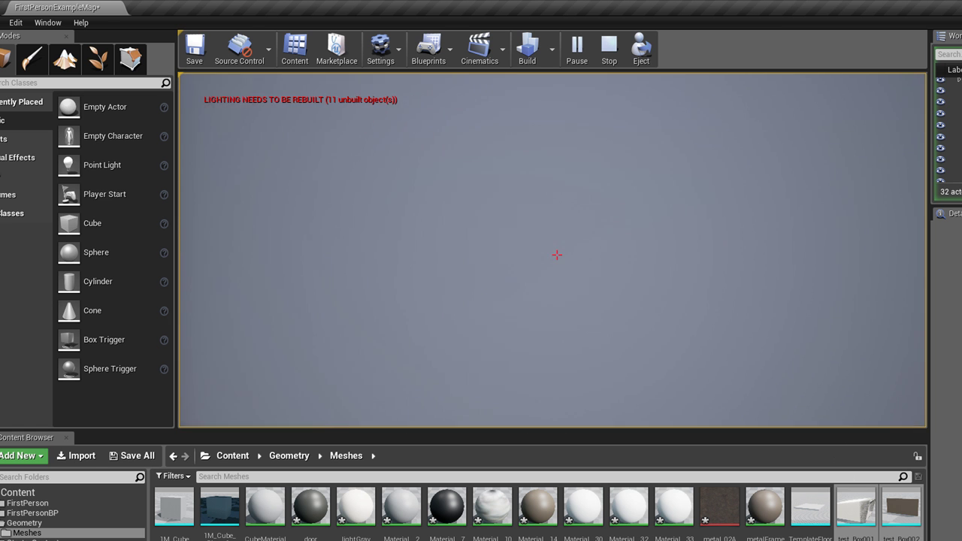
pyautogui.press('w')
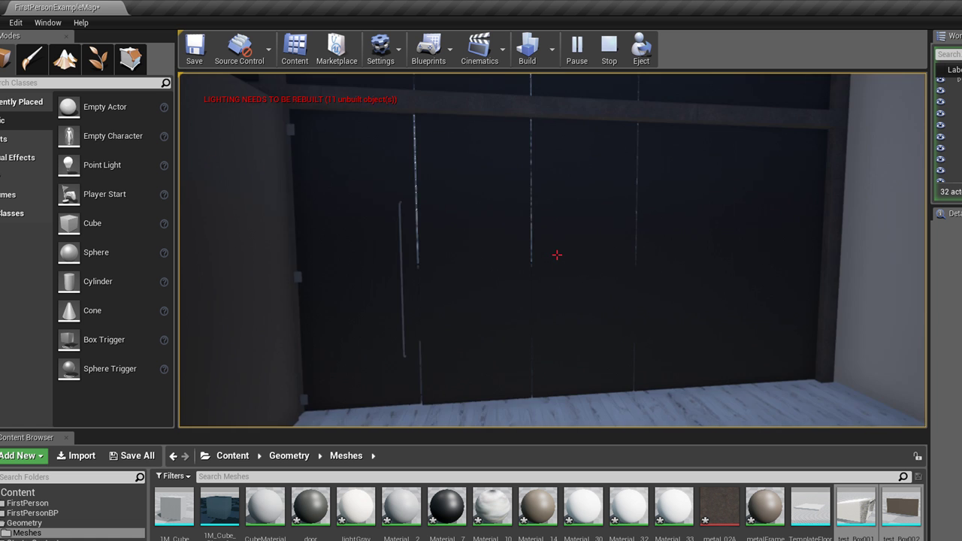
pyautogui.press('w')
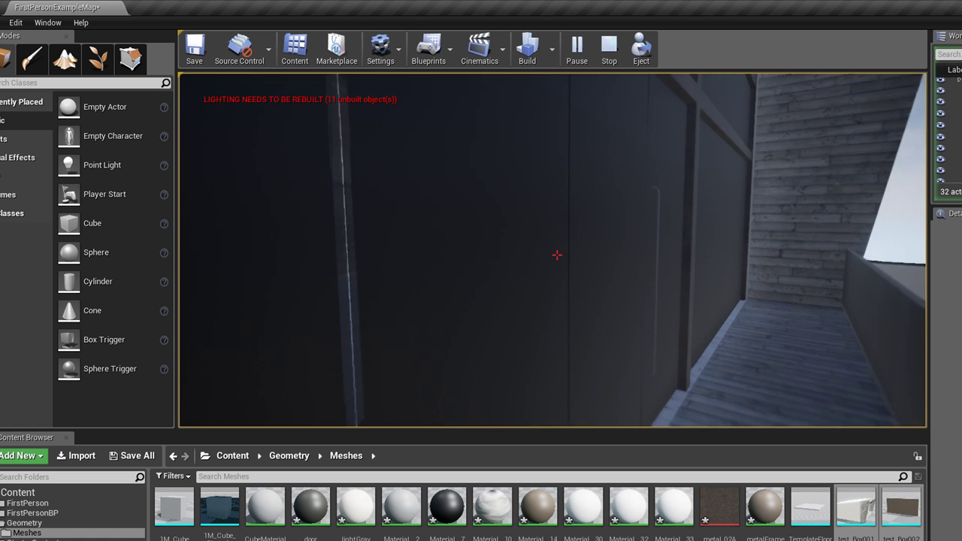
# Return inside the room and walk and jump around the interior partition to check its collision again
pyautogui.press('w')
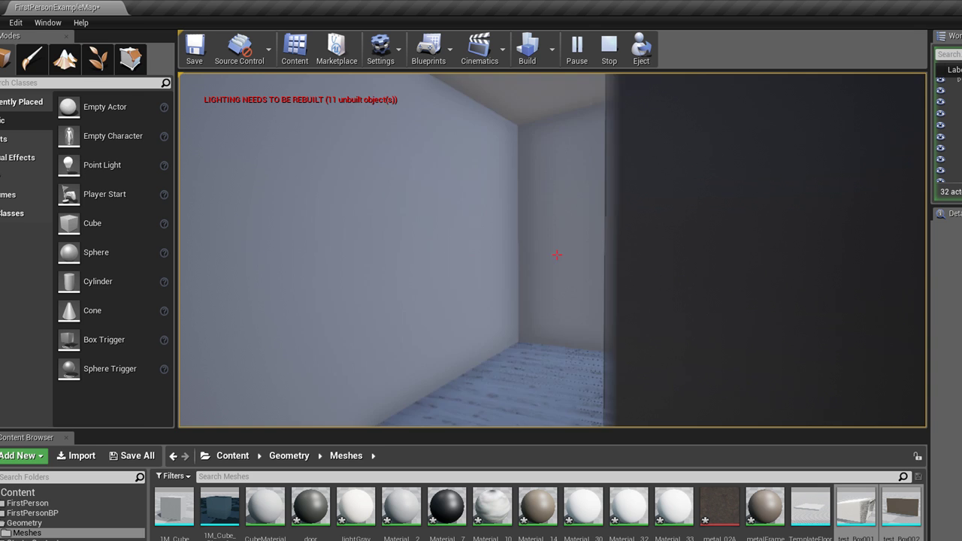
pyautogui.press('w')
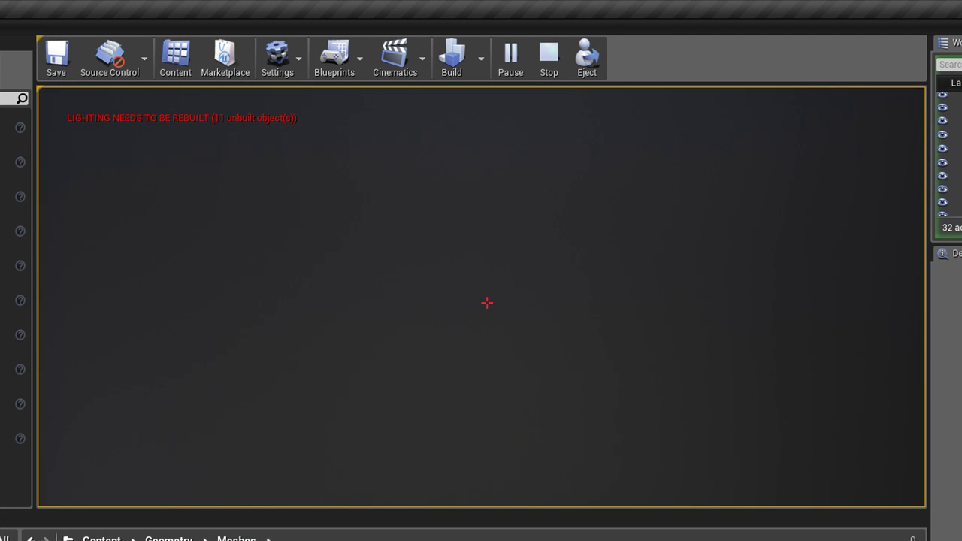
pyautogui.press('space')
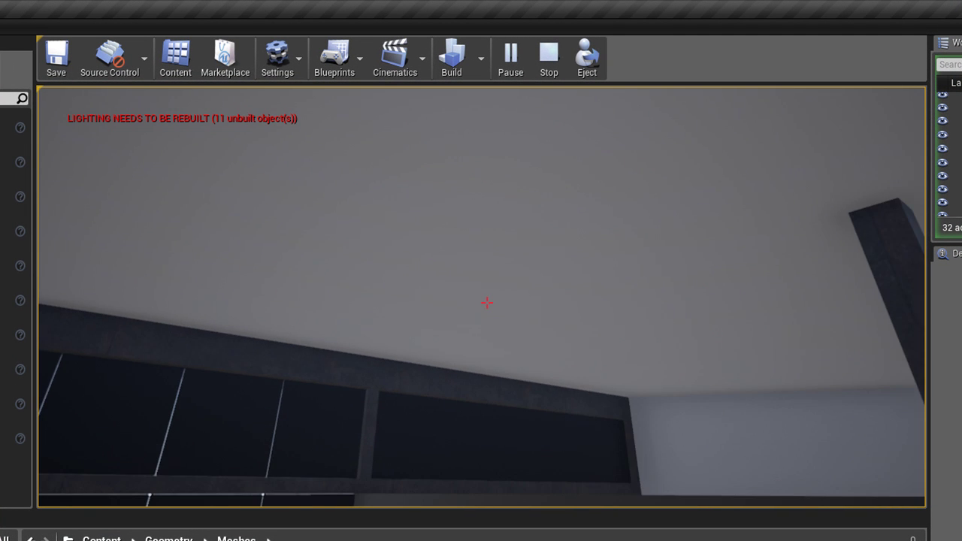
pyautogui.press('space')
pyautogui.press('w')
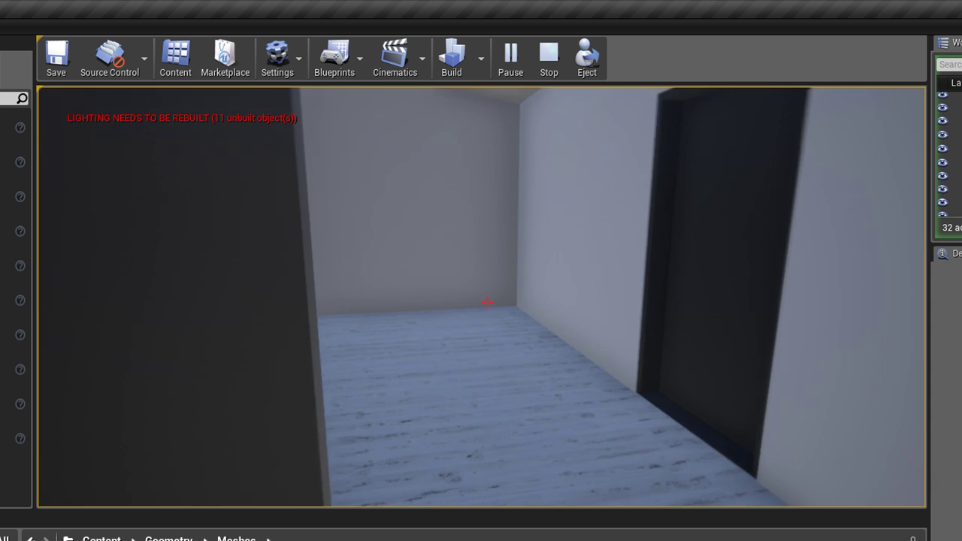
pyautogui.press('w')
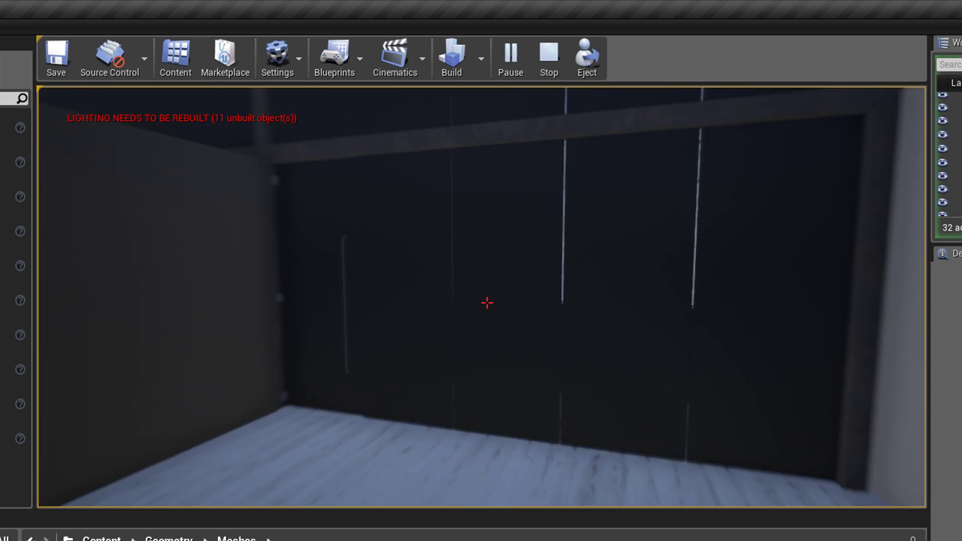